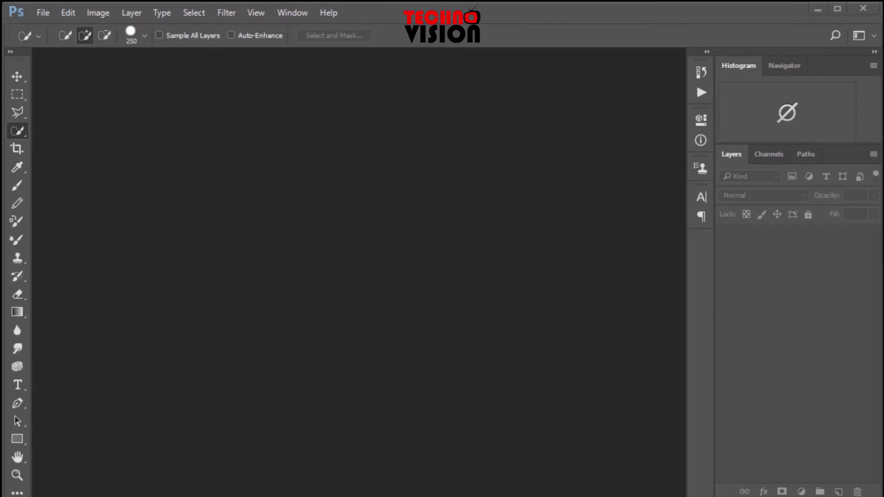
Step: Open the romantic goth stock photo and unlock its background into an editable layer
{"action": "left_click_drag", "start_coordinate": [517, 496], "coordinate": [383, 256]}
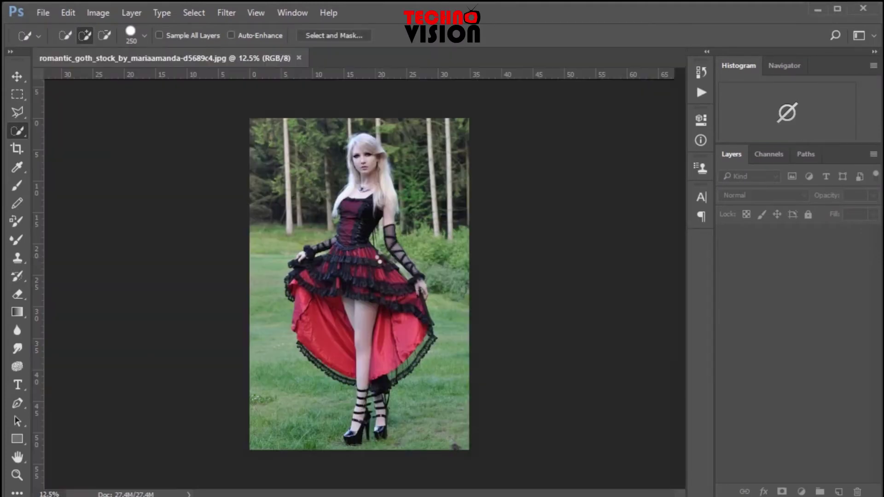
{"action": "left_click", "coordinate": [17, 76]}
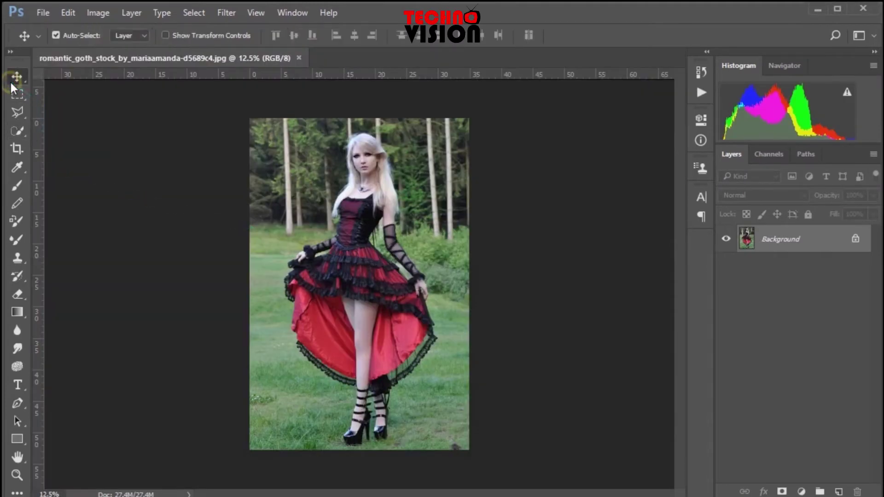
{"action": "left_click", "coordinate": [856, 238]}
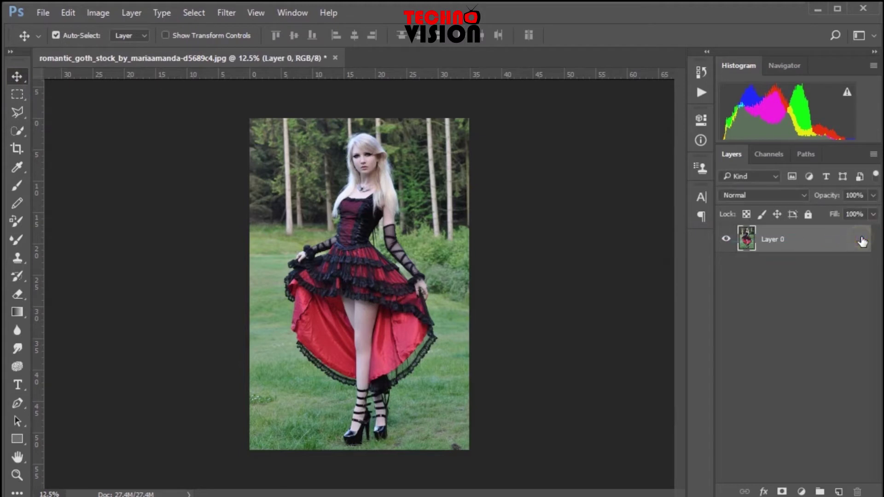
Step: Select the forest and grass all around the woman with the Quick Selection tool at a 250 px brush
{"action": "left_click", "coordinate": [8, 131]}
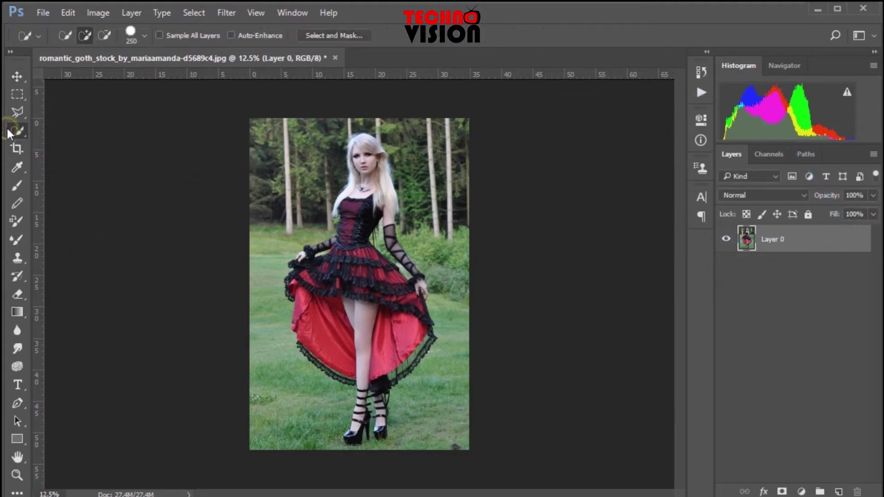
{"action": "mouse_move", "coordinate": [453, 275]}
{"action": "left_mouse_down"}
{"action": "mouse_move", "coordinate": [409, 134]}
{"action": "mouse_move", "coordinate": [374, 110]}
{"action": "mouse_move", "coordinate": [420, 121]}
{"action": "mouse_move", "coordinate": [456, 171]}
{"action": "mouse_move", "coordinate": [407, 116]}
{"action": "mouse_move", "coordinate": [339, 122]}
{"action": "mouse_move", "coordinate": [283, 151]}
{"action": "mouse_move", "coordinate": [266, 181]}
{"action": "mouse_move", "coordinate": [276, 191]}
{"action": "mouse_move", "coordinate": [312, 161]}
{"action": "mouse_move", "coordinate": [295, 219]}
{"action": "mouse_move", "coordinate": [262, 225]}
{"action": "mouse_move", "coordinate": [248, 270]}
{"action": "mouse_move", "coordinate": [264, 350]}
{"action": "left_mouse_up"}
{"action": "mouse_move", "coordinate": [279, 382]}
{"action": "left_mouse_down"}
{"action": "mouse_move", "coordinate": [298, 413]}
{"action": "mouse_move", "coordinate": [396, 473]}
{"action": "mouse_move", "coordinate": [459, 411]}
{"action": "mouse_move", "coordinate": [470, 384]}
{"action": "mouse_move", "coordinate": [462, 329]}
{"action": "left_mouse_up"}
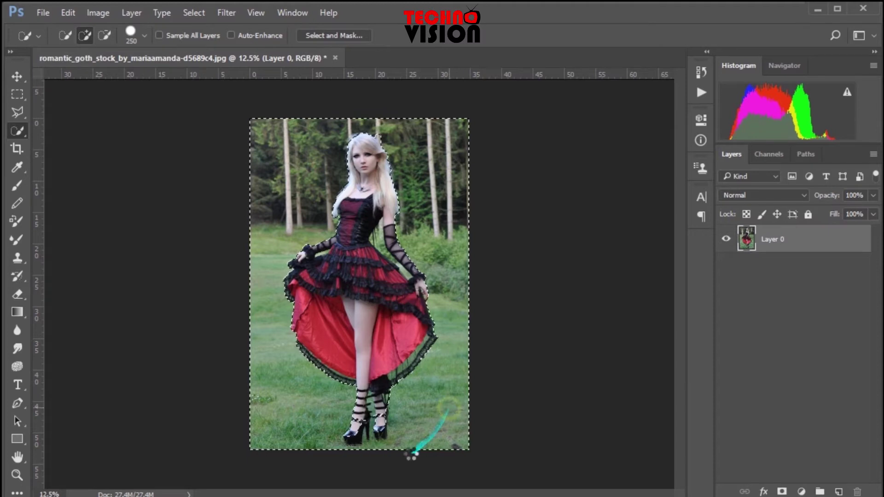
{"action": "left_click_drag", "start_coordinate": [449, 407], "coordinate": [372, 428]}
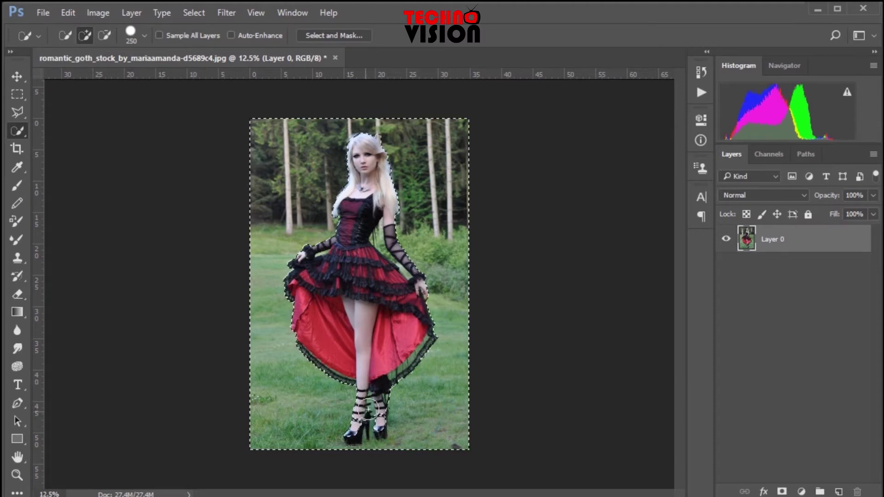
{"action": "key", "text": "alt"}
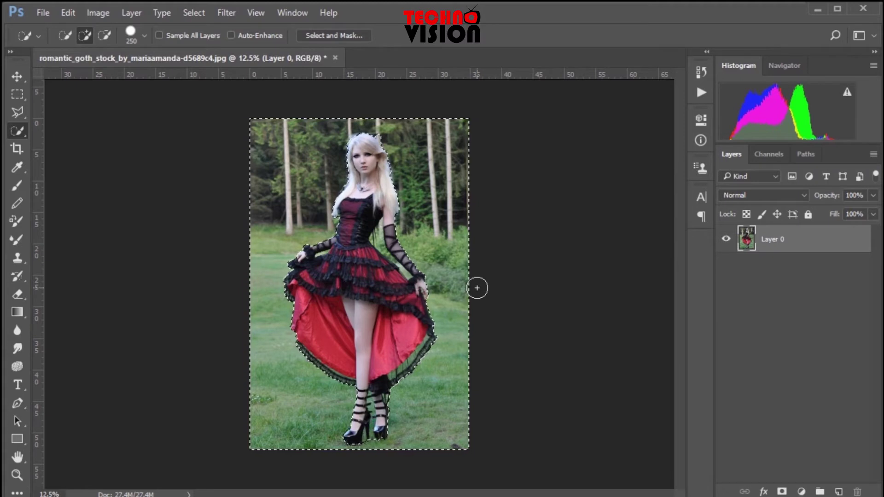
Step: Refine the background selection along the hair, adding the missed tree trunk beside the top of the head
{"action": "scroll", "coordinate": [361, 125], "scroll_direction": "up", "scroll_amount": 6}
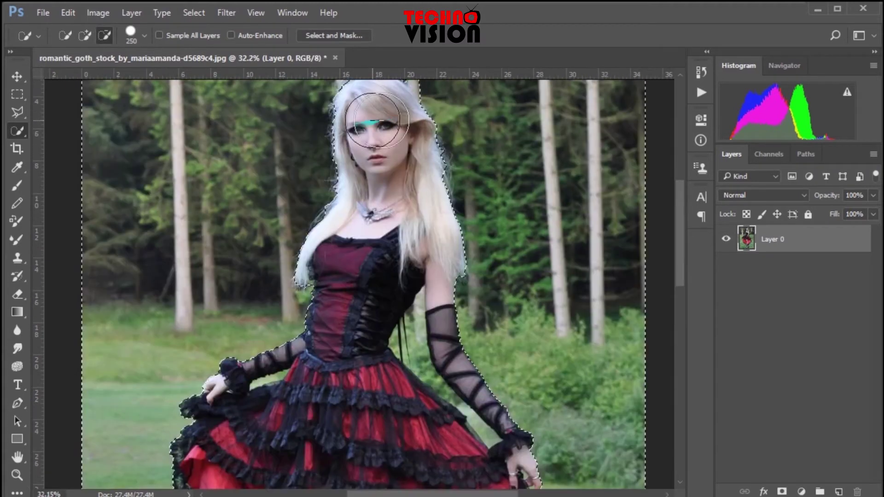
{"action": "scroll", "coordinate": [418, 139], "scroll_direction": "up", "scroll_amount": 4}
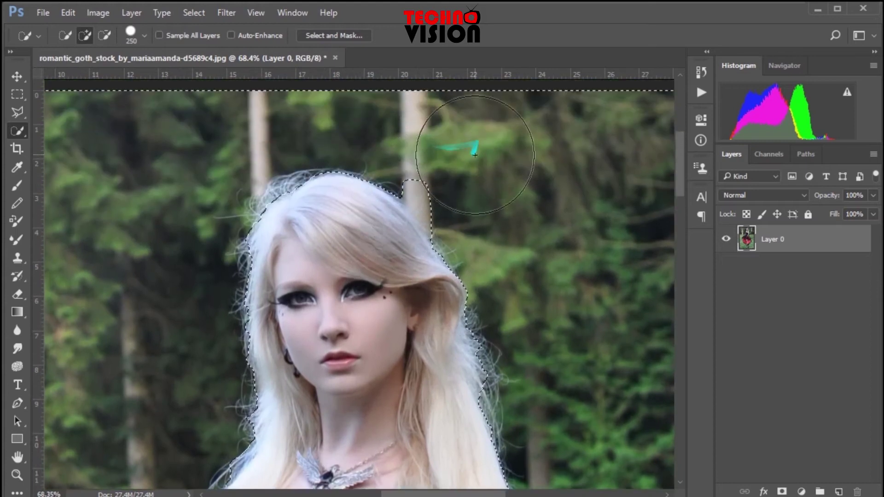
{"action": "key", "text": "alt"}
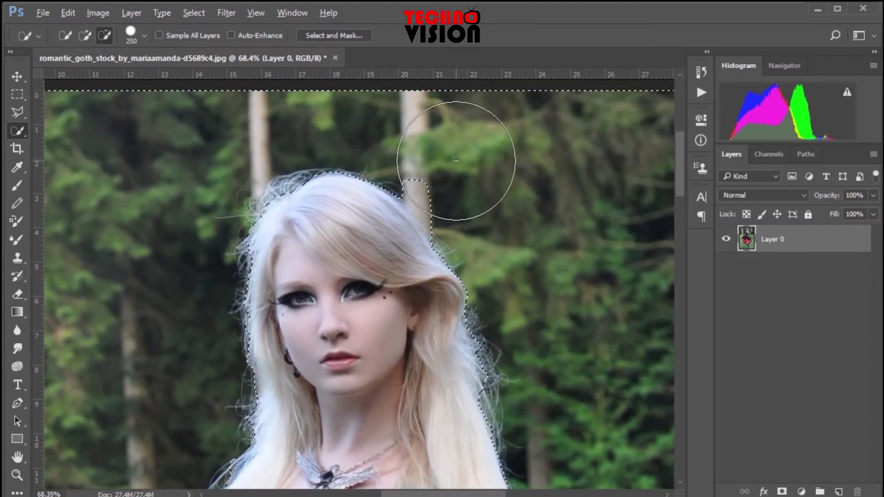
{"action": "left_click_drag", "start_coordinate": [451, 160], "coordinate": [460, 168]}
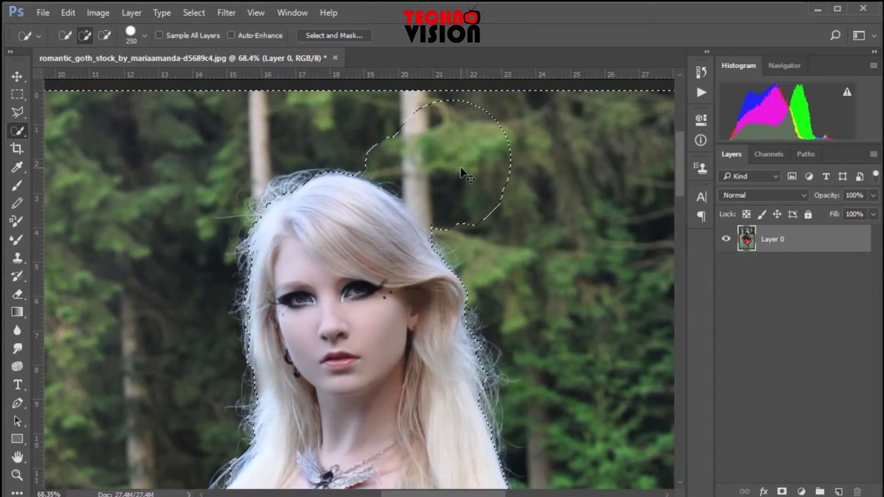
{"action": "key", "text": "alt"}
{"action": "left_click_drag", "start_coordinate": [457, 170], "coordinate": [470, 173]}
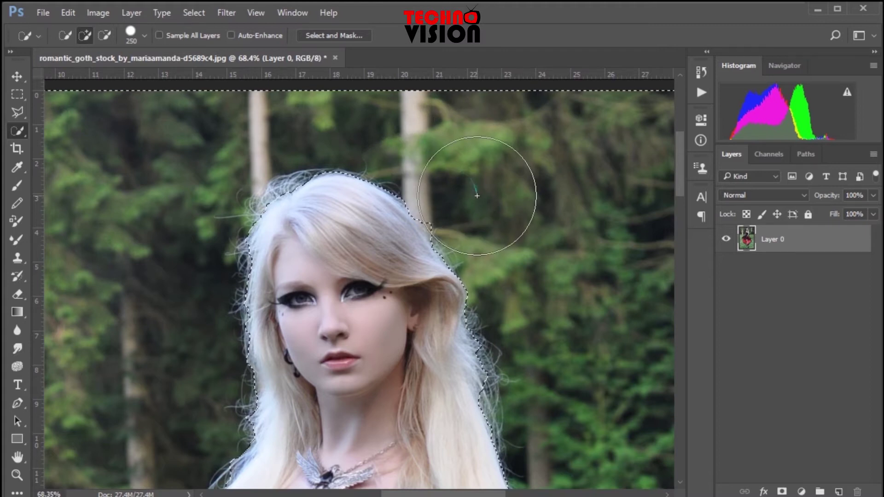
{"action": "left_click_drag", "start_coordinate": [502, 230], "coordinate": [524, 288]}
Step: Add the background gap between the bodice and the bent arm to the selection with a 25 px brush
{"action": "scroll", "coordinate": [502, 278], "scroll_direction": "down", "scroll_amount": 3}
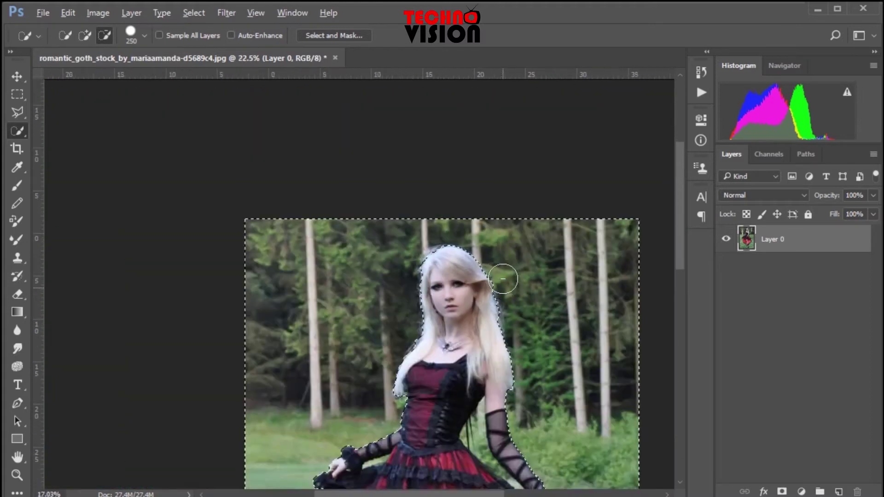
{"action": "scroll", "coordinate": [503, 279], "scroll_direction": "down", "scroll_amount": 2}
{"action": "scroll", "coordinate": [390, 219], "scroll_direction": "up", "scroll_amount": 4}
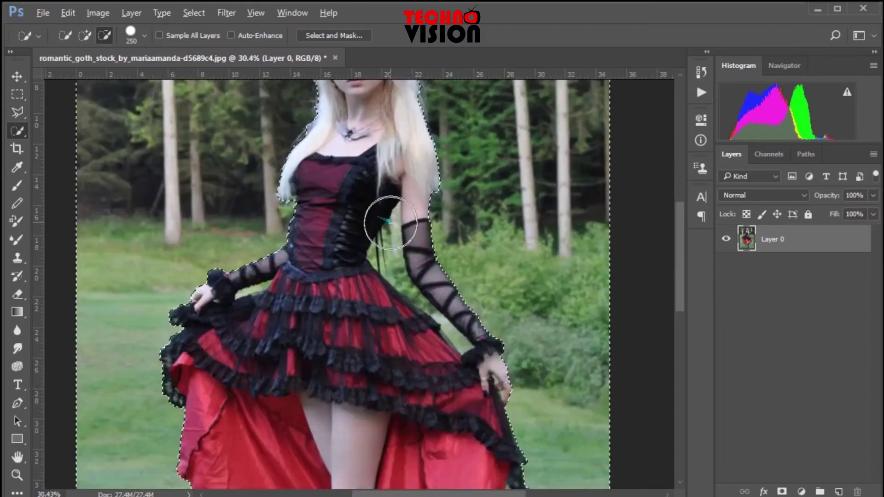
{"action": "scroll", "coordinate": [391, 218], "scroll_direction": "up", "scroll_amount": 4}
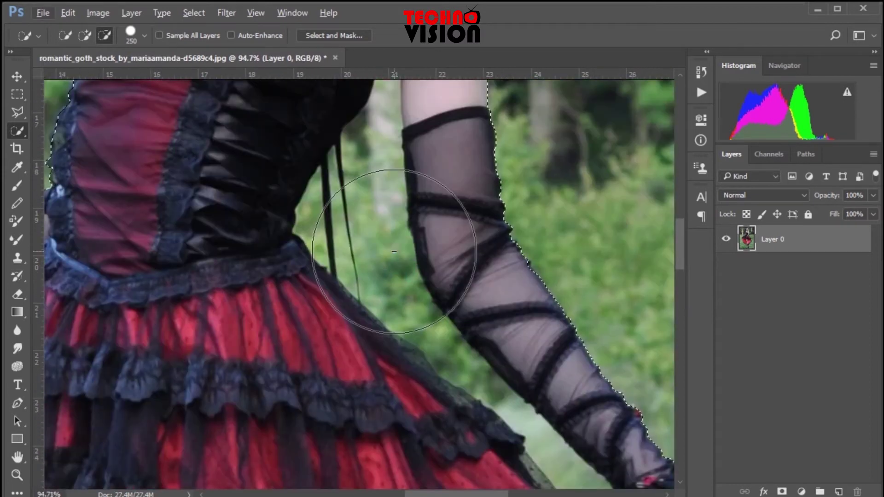
{"action": "scroll", "coordinate": [394, 252], "scroll_direction": "up", "scroll_amount": 3}
{"action": "key", "text": "bracketleft"}
{"action": "key", "text": "bracketleft"}
{"action": "key", "text": "bracketleft"}
{"action": "key", "text": "bracketleft"}
{"action": "key", "text": "bracketleft"}
{"action": "key", "text": "bracketleft"}
{"action": "key", "text": "bracketleft"}
{"action": "key", "text": "bracketleft"}
{"action": "key", "text": "bracketleft"}
{"action": "key", "text": "bracketleft"}
{"action": "key", "text": "bracketleft"}
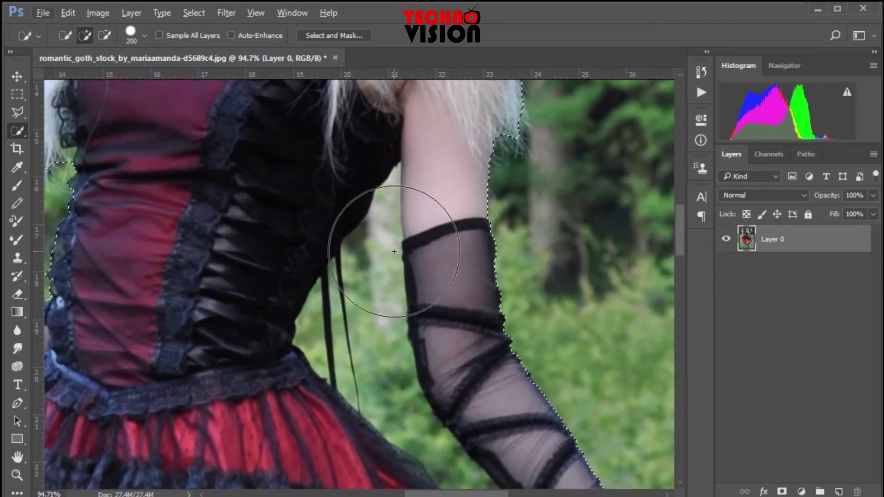
{"action": "key", "text": "bracketleft"}
{"action": "key", "text": "bracketleft"}
{"action": "key", "text": "bracketleft"}
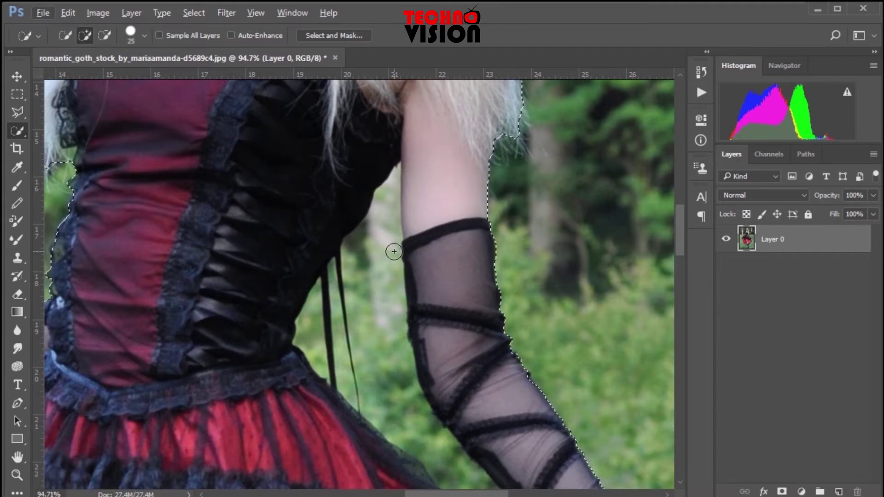
{"action": "left_click_drag", "start_coordinate": [394, 252], "coordinate": [377, 272]}
{"action": "mouse_move", "coordinate": [382, 223]}
{"action": "left_mouse_down"}
{"action": "mouse_move", "coordinate": [381, 213]}
{"action": "mouse_move", "coordinate": [394, 216]}
{"action": "left_mouse_up"}
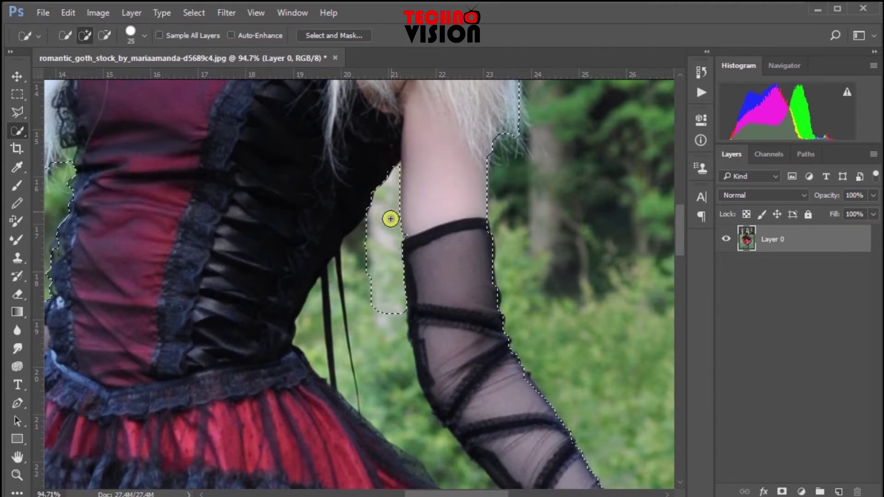
{"action": "left_click_drag", "start_coordinate": [363, 305], "coordinate": [370, 285]}
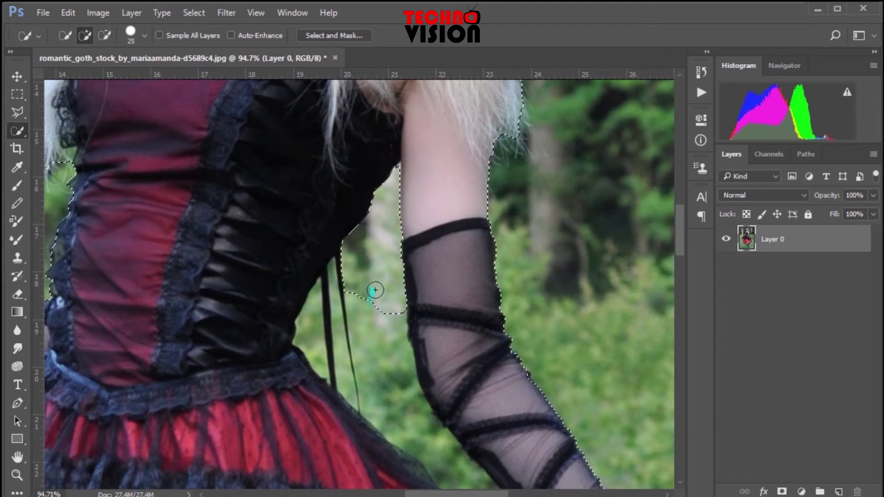
{"action": "scroll", "coordinate": [372, 302], "scroll_direction": "down", "scroll_amount": 2}
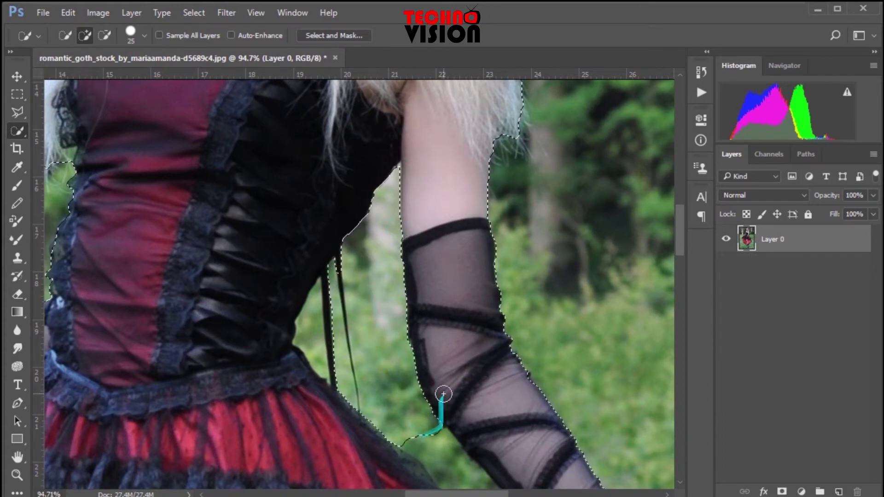
Step: Extend the selection down between the skirt and the gloved forearm, and into the gap beside the bodice ribbons
{"action": "scroll", "coordinate": [444, 392], "scroll_direction": "down", "scroll_amount": 3}
{"action": "scroll", "coordinate": [456, 414], "scroll_direction": "up", "scroll_amount": 2}
{"action": "scroll", "coordinate": [465, 415], "scroll_direction": "down", "scroll_amount": 5}
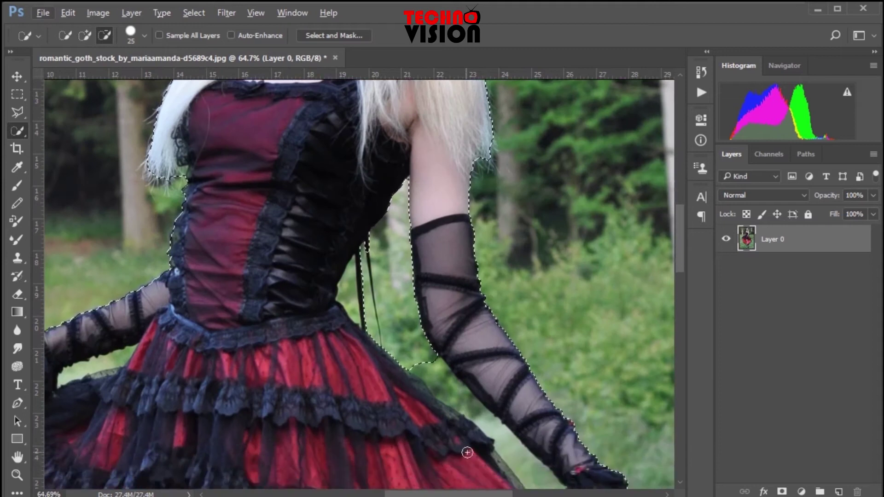
{"action": "mouse_move", "coordinate": [461, 298]}
{"action": "left_mouse_down"}
{"action": "mouse_move", "coordinate": [460, 329]}
{"action": "mouse_move", "coordinate": [517, 386]}
{"action": "mouse_move", "coordinate": [506, 360]}
{"action": "left_mouse_up"}
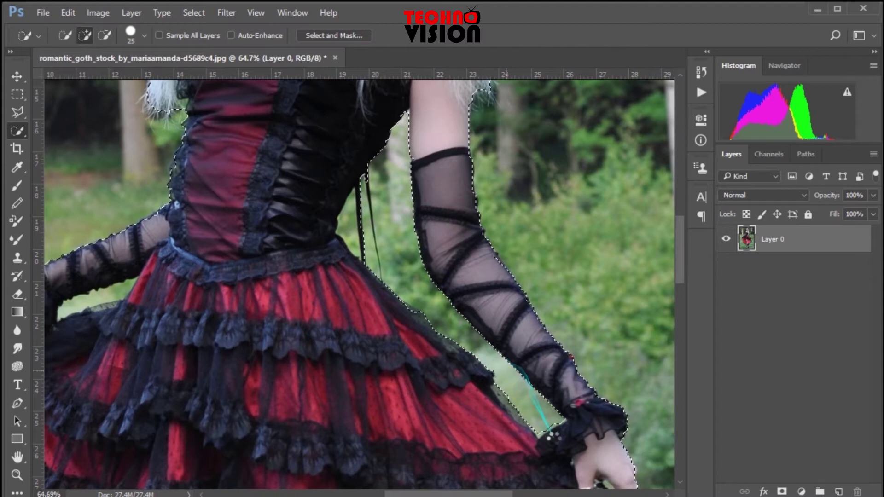
{"action": "scroll", "coordinate": [410, 313], "scroll_direction": "up", "scroll_amount": 4}
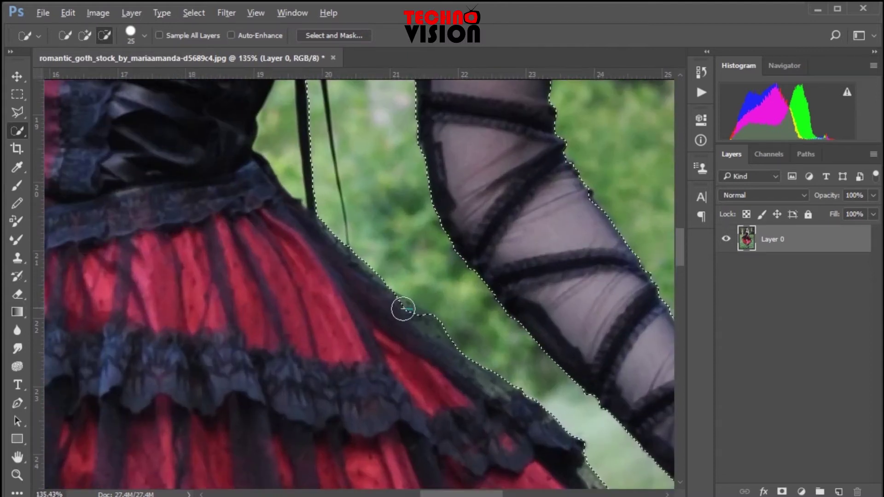
{"action": "mouse_move", "coordinate": [395, 310]}
{"action": "left_mouse_down"}
{"action": "mouse_move", "coordinate": [420, 326]}
{"action": "mouse_move", "coordinate": [389, 312]}
{"action": "left_mouse_up"}
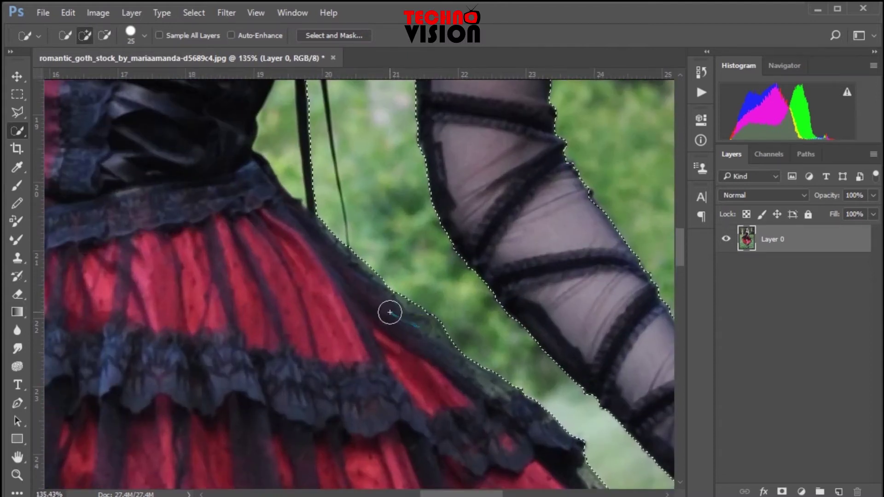
{"action": "scroll", "coordinate": [400, 203], "scroll_direction": "up", "scroll_amount": 3}
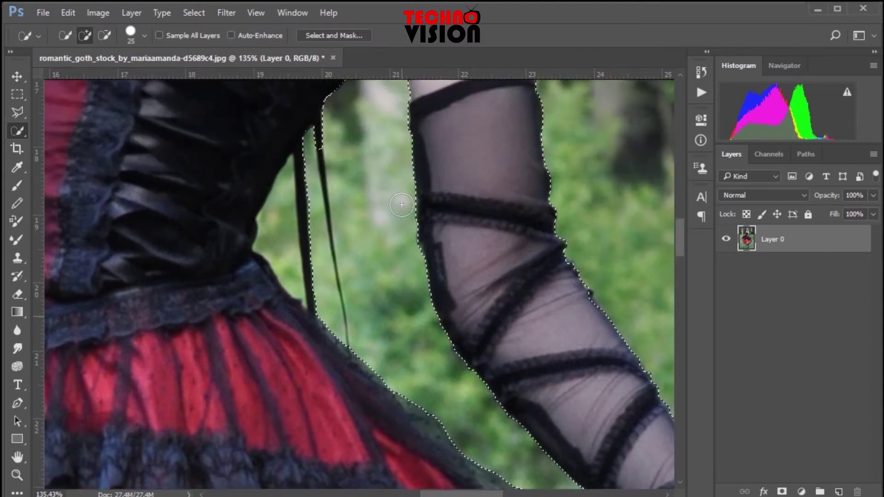
{"action": "left_click", "coordinate": [276, 274]}
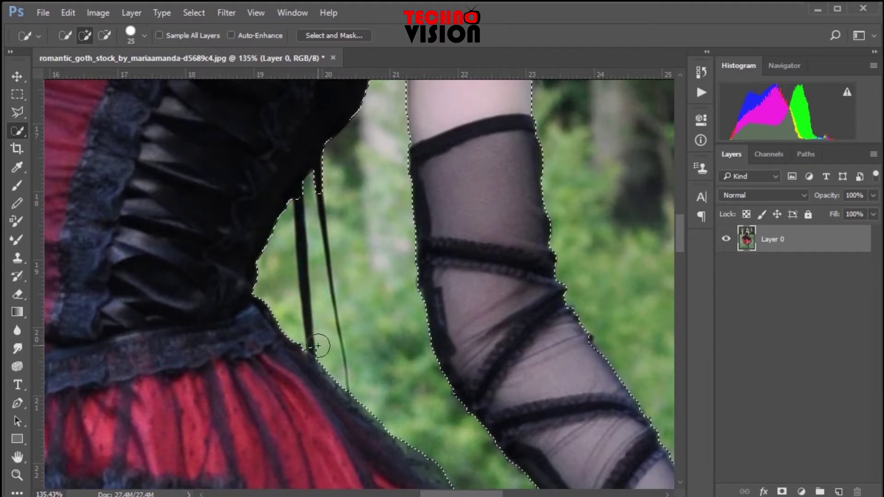
Step: Subtract the two thin hanging bodice ribbons from the background selection with the Polygonal Lasso
{"action": "key", "text": "l"}
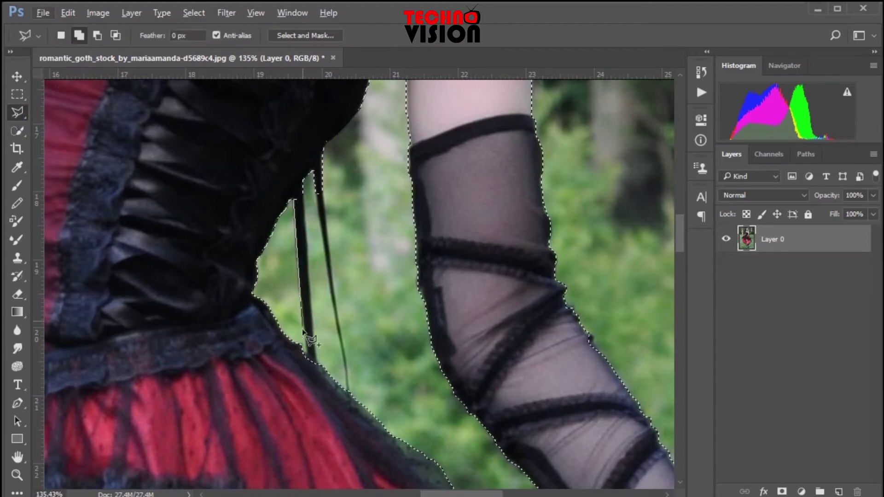
{"action": "left_click", "coordinate": [302, 187]}
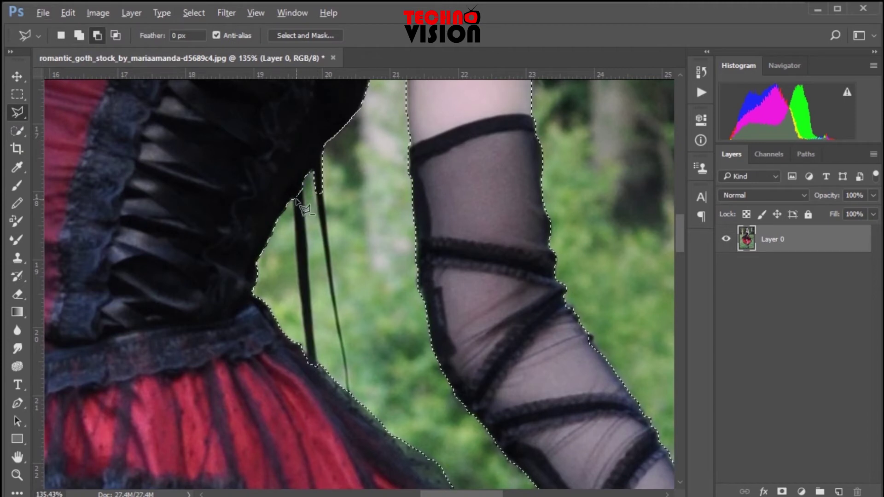
{"action": "left_click_drag", "start_coordinate": [318, 193], "coordinate": [338, 285]}
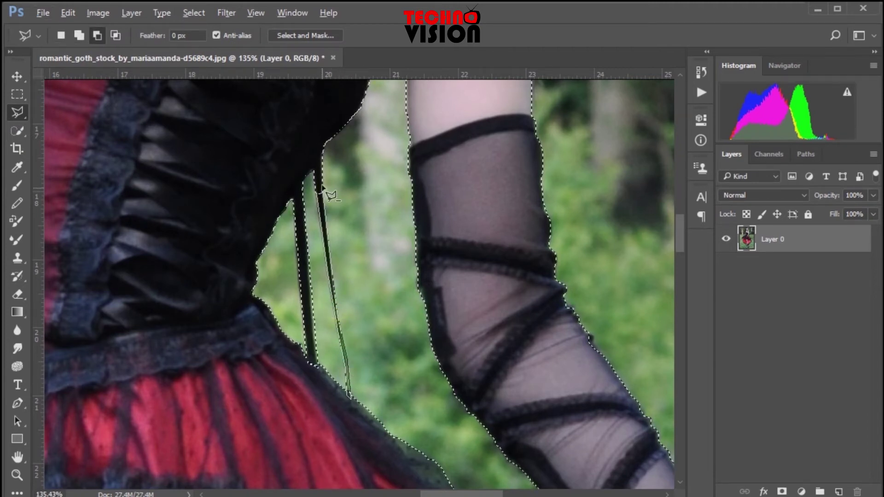
{"action": "double_click", "coordinate": [332, 399]}
Step: Add the small background gaps under the other arm and around the fingers holding the skirt, using Quick Selection with a 10 px brush
{"action": "key", "text": "ctrl+0"}
{"action": "key", "text": "w"}
{"action": "scroll", "coordinate": [291, 273], "scroll_direction": "up", "scroll_amount": 5}
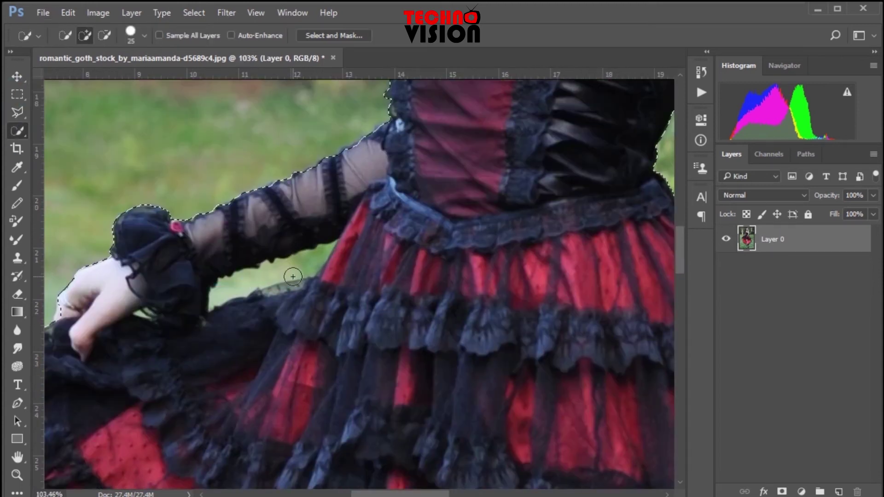
{"action": "key", "text": "ctrl+0"}
{"action": "scroll", "coordinate": [495, 333], "scroll_direction": "up", "scroll_amount": 8}
{"action": "mouse_move", "coordinate": [495, 323]}
{"action": "left_mouse_down"}
{"action": "mouse_move", "coordinate": [502, 362]}
{"action": "mouse_move", "coordinate": [516, 316]}
{"action": "mouse_move", "coordinate": [495, 332]}
{"action": "left_mouse_up"}
{"action": "left_click", "coordinate": [465, 276], "text": "alt"}
{"action": "scroll", "coordinate": [509, 258], "scroll_direction": "up", "scroll_amount": 2}
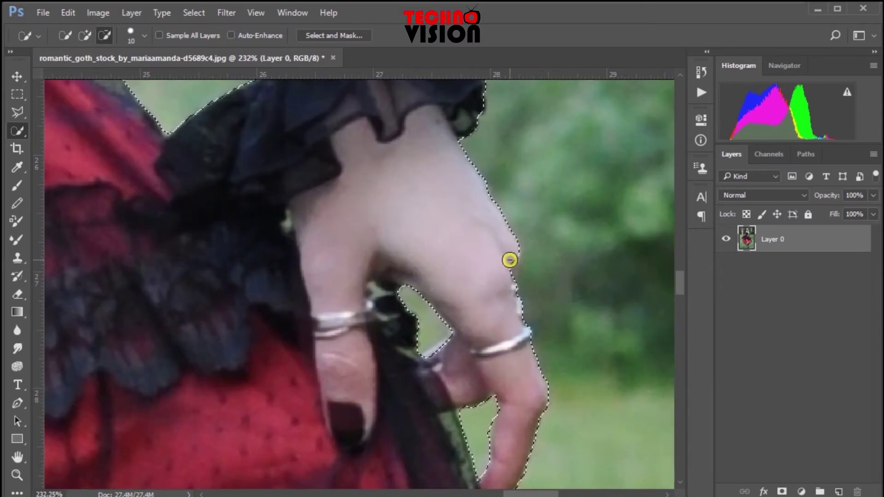
{"action": "key", "text": "ctrl+0"}
{"action": "scroll", "coordinate": [414, 258], "scroll_direction": "up", "scroll_amount": 4}
{"action": "scroll", "coordinate": [322, 322], "scroll_direction": "down", "scroll_amount": 3}
{"action": "scroll", "coordinate": [422, 418], "scroll_direction": "up", "scroll_amount": 6}
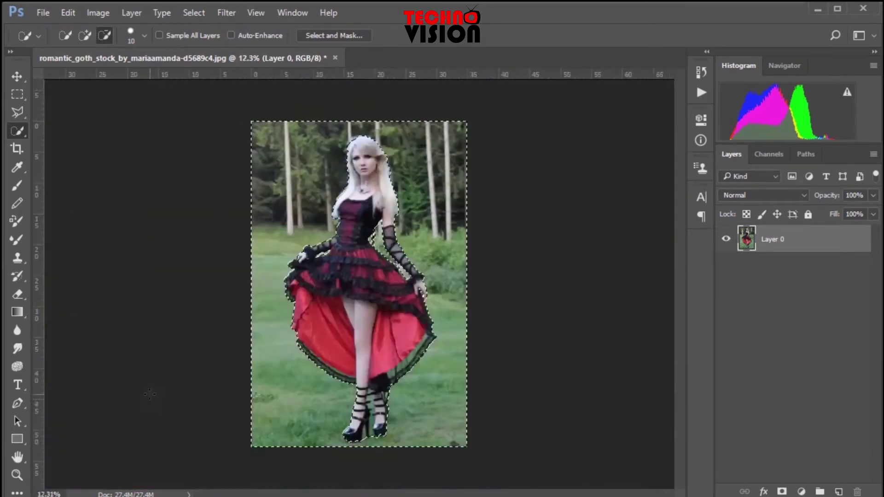
Step: Invert the selection to the woman and add a layer mask that hides the background
{"action": "key", "text": "ctrl+0"}
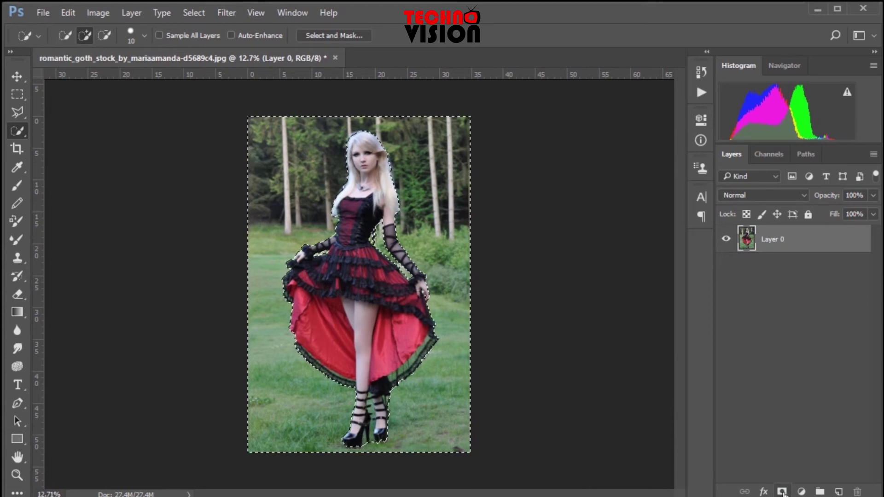
{"action": "key", "text": "ctrl+shift+i"}
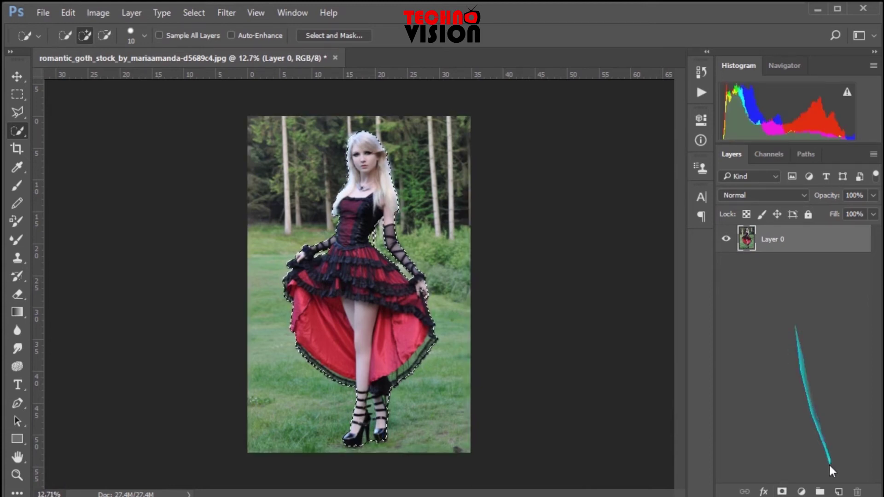
{"action": "left_click", "coordinate": [782, 491]}
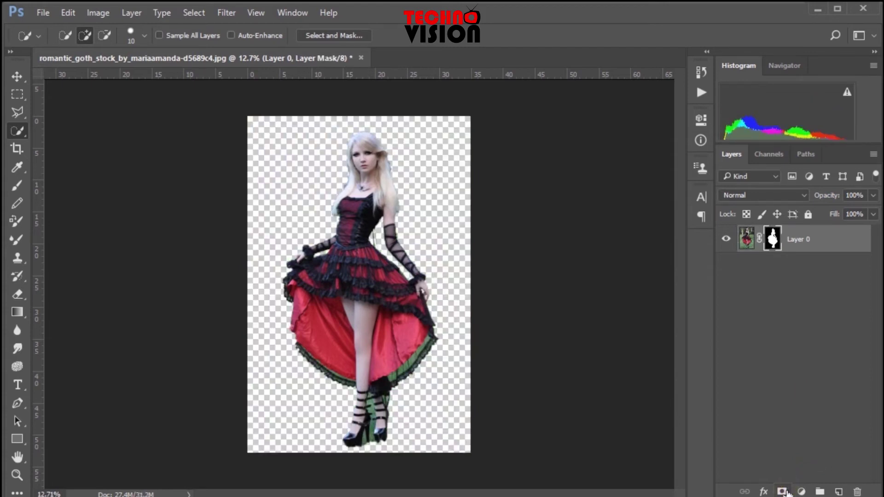
Step: Add a new layer beneath the cut-out woman and fill it with white using the Paint Bucket
{"action": "left_click", "coordinate": [834, 241]}
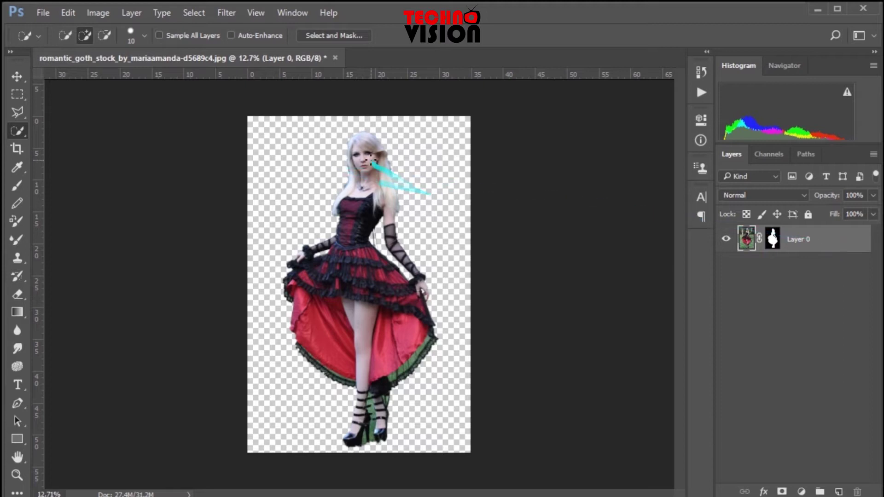
{"action": "left_click", "coordinate": [17, 77]}
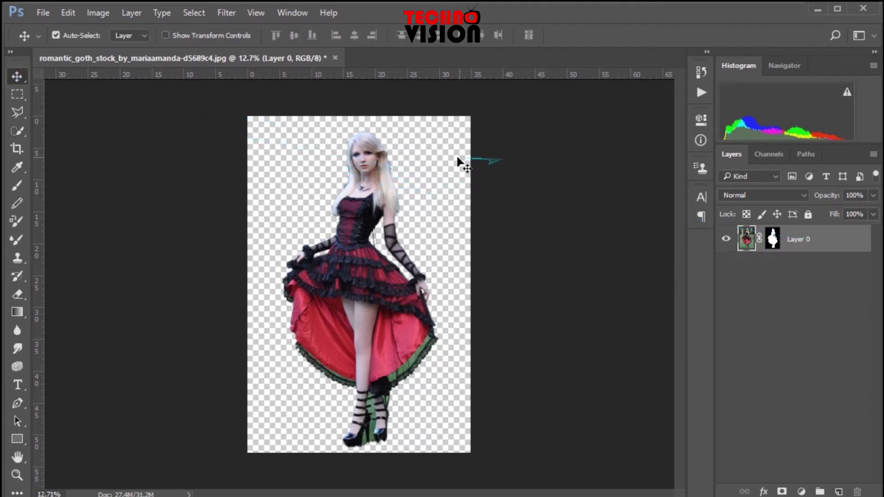
{"action": "scroll", "coordinate": [386, 145], "scroll_direction": "up", "scroll_amount": 10}
{"action": "scroll", "coordinate": [366, 154], "scroll_direction": "down", "scroll_amount": 10}
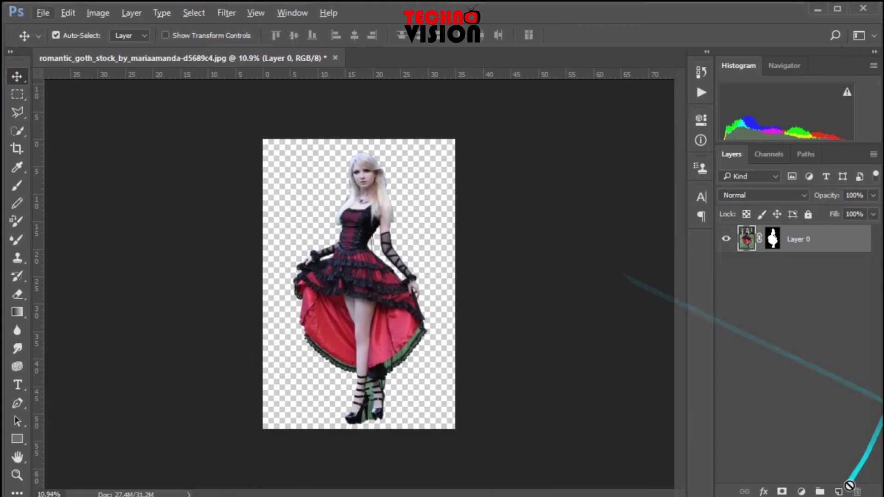
{"action": "left_click", "coordinate": [840, 489]}
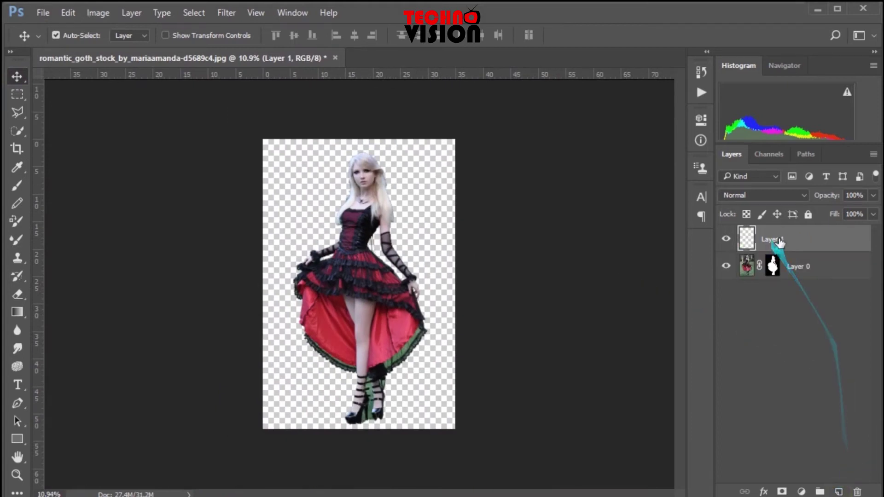
{"action": "left_click_drag", "start_coordinate": [775, 241], "coordinate": [791, 308]}
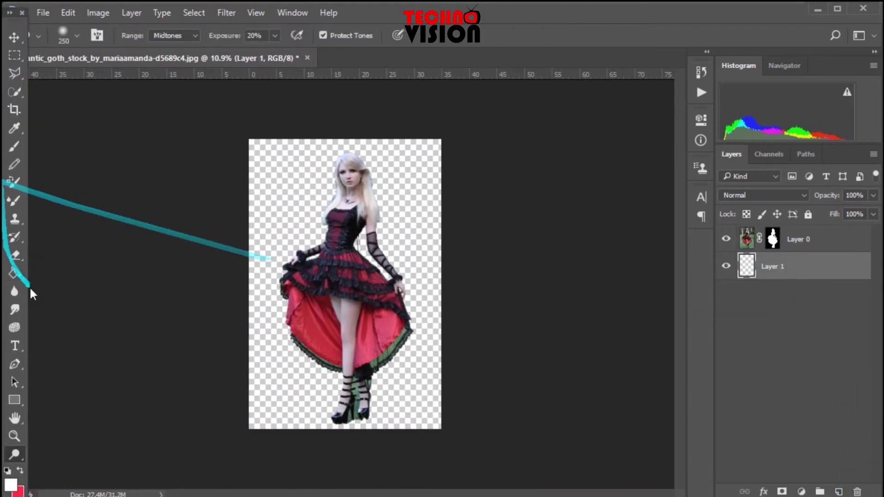
{"action": "left_click", "coordinate": [15, 273]}
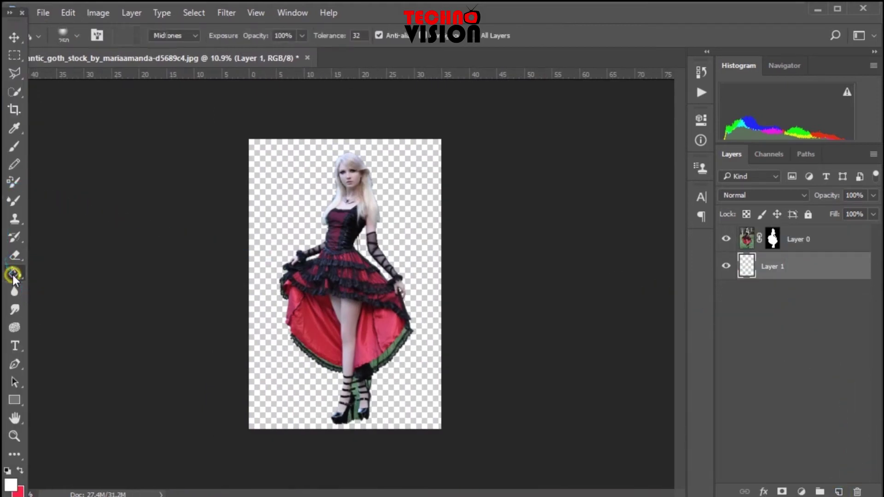
{"action": "left_click", "coordinate": [282, 228]}
{"action": "left_click", "coordinate": [14, 37]}
Step: Examine the cut-out's edges along the hair, gloved arm and skirt against the white backdrop
{"action": "scroll", "coordinate": [325, 158], "scroll_direction": "up", "scroll_amount": 10}
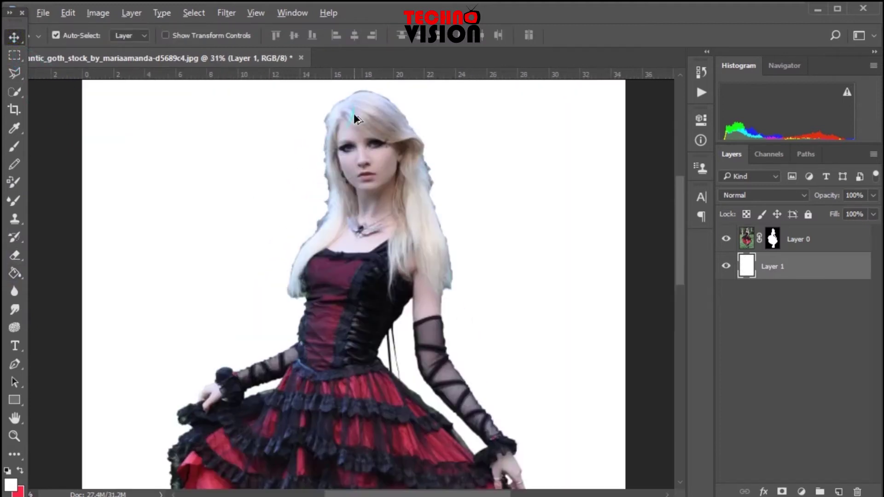
{"action": "scroll", "coordinate": [439, 323], "scroll_direction": "down", "scroll_amount": 7}
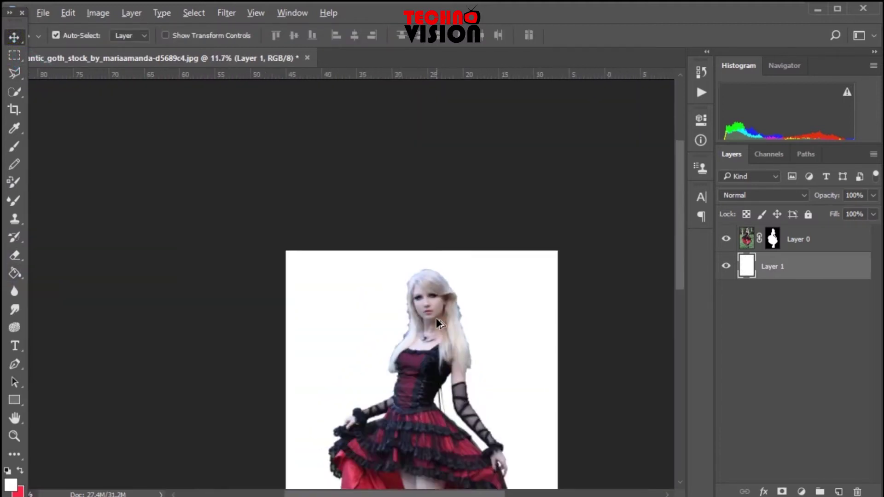
{"action": "scroll", "coordinate": [411, 260], "scroll_direction": "up", "scroll_amount": 3}
{"action": "scroll", "coordinate": [410, 260], "scroll_direction": "up", "scroll_amount": 5}
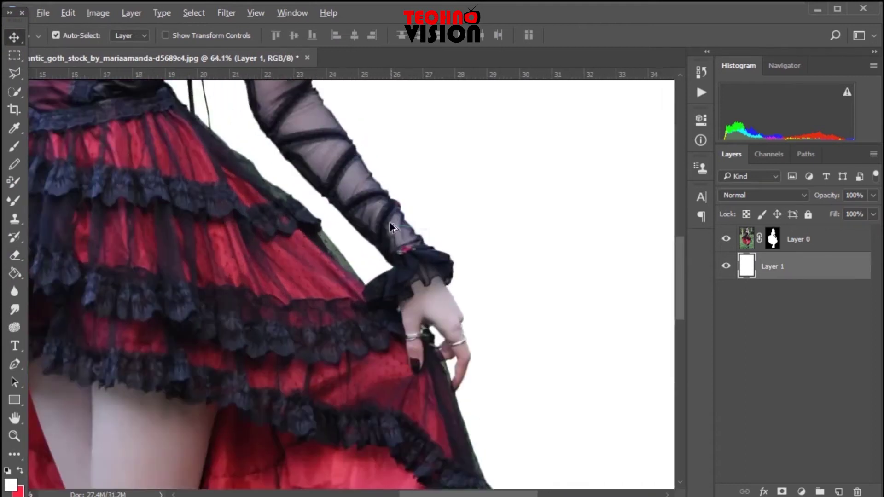
{"action": "scroll", "coordinate": [512, 375], "scroll_direction": "down", "scroll_amount": 8}
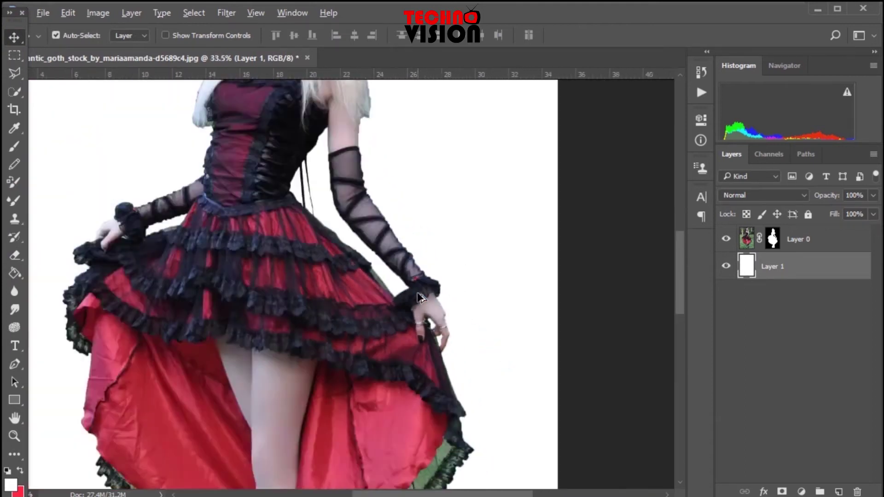
{"action": "scroll", "coordinate": [364, 124], "scroll_direction": "up", "scroll_amount": 5}
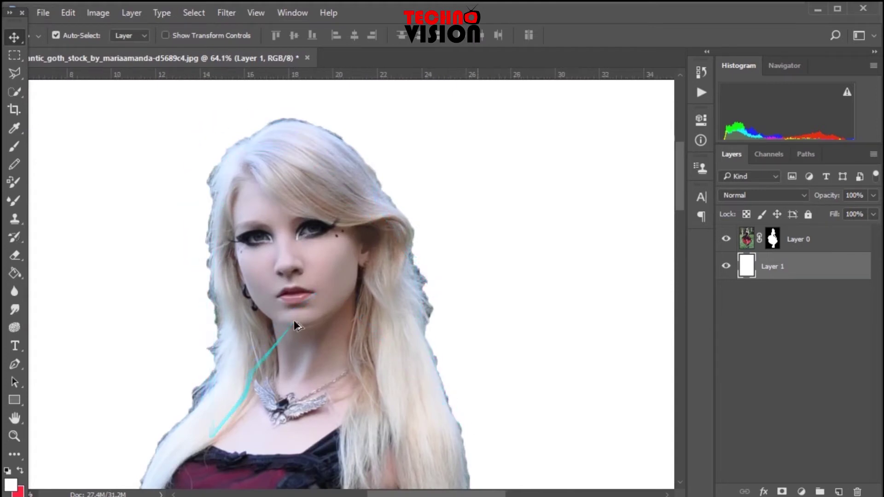
{"action": "scroll", "coordinate": [322, 295], "scroll_direction": "down", "scroll_amount": 6}
Step: Open the woman's layer mask in Select and Mask and set the view mode to On White
{"action": "left_click", "coordinate": [772, 239]}
{"action": "key", "text": "w"}
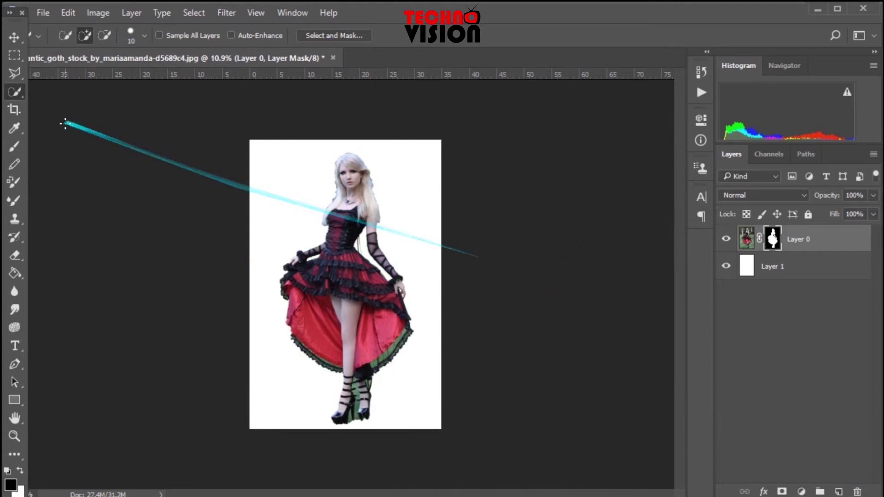
{"action": "left_click", "coordinate": [344, 33]}
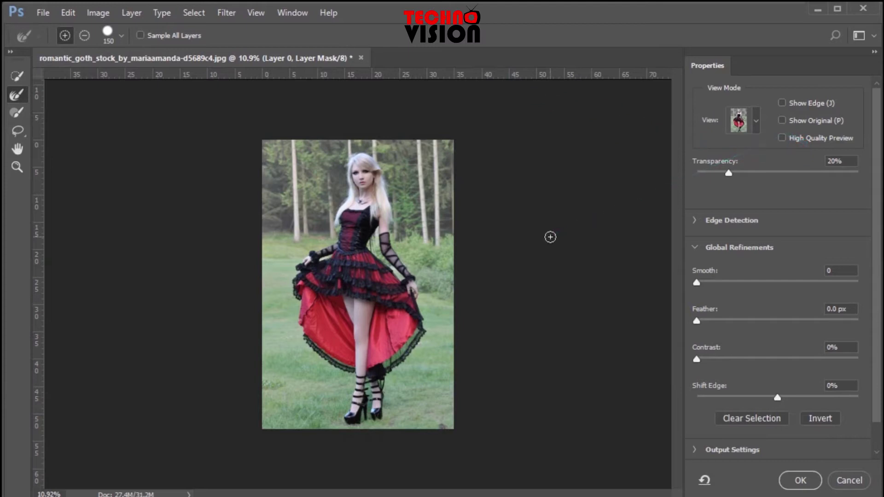
{"action": "left_click", "coordinate": [756, 120]}
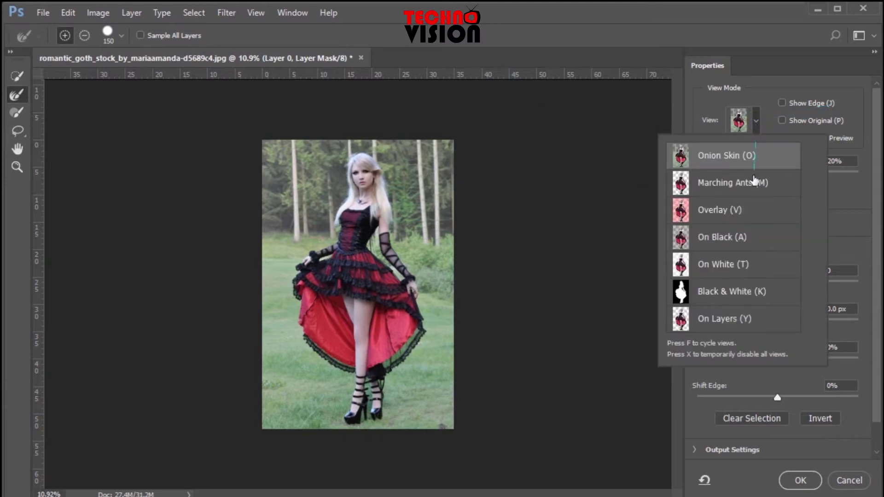
{"action": "left_click", "coordinate": [733, 185]}
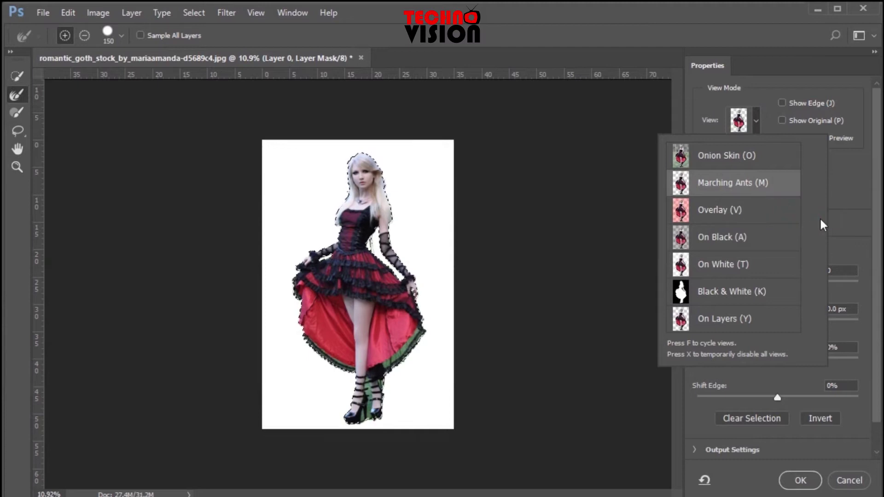
{"action": "left_click", "coordinate": [737, 269]}
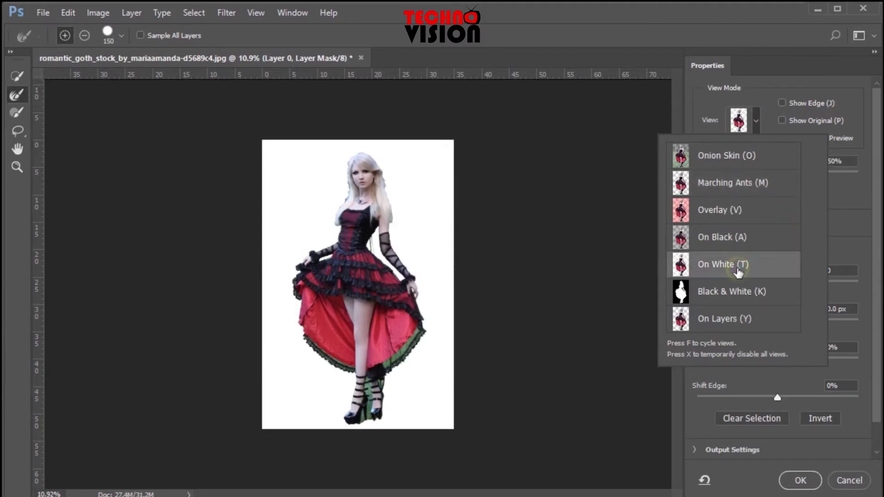
{"action": "left_click", "coordinate": [755, 121]}
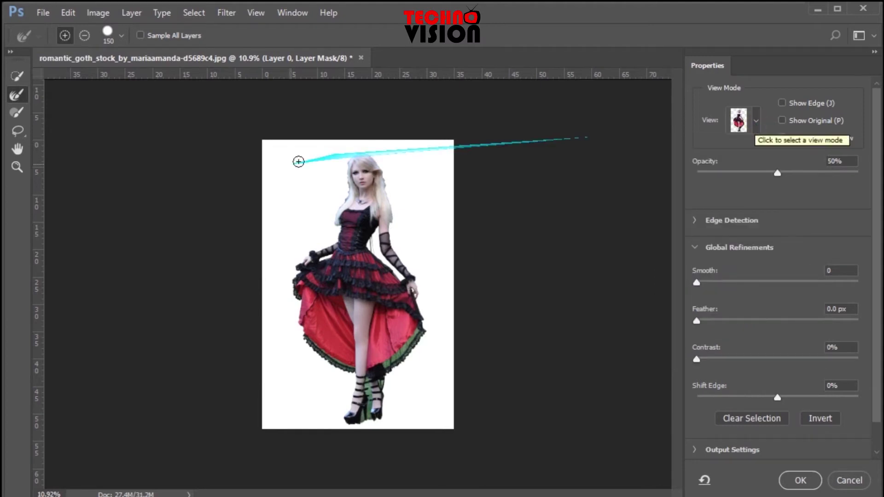
Step: Inspect the mask edge up close along the hair and the sheer sleeve
{"action": "scroll", "coordinate": [368, 175], "scroll_direction": "up", "scroll_amount": 5}
{"action": "scroll", "coordinate": [391, 144], "scroll_direction": "up", "scroll_amount": 1}
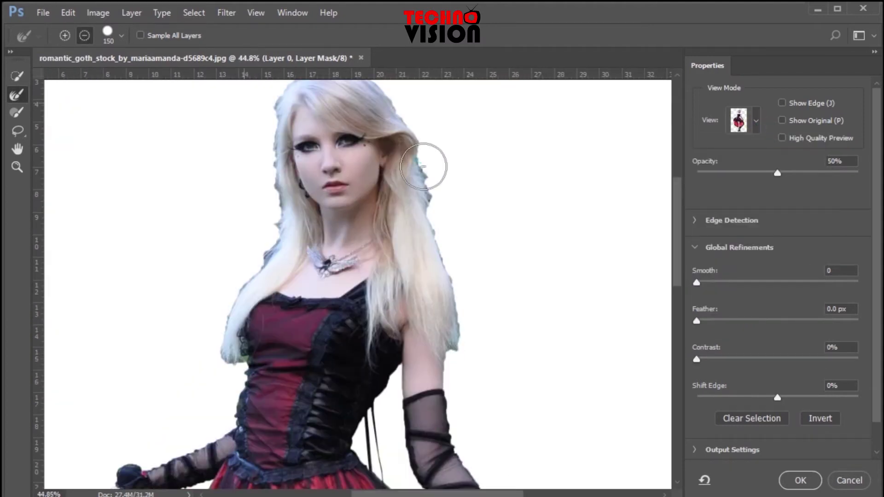
{"action": "scroll", "coordinate": [452, 182], "scroll_direction": "up", "scroll_amount": 2}
{"action": "scroll", "coordinate": [453, 182], "scroll_direction": "up", "scroll_amount": 1}
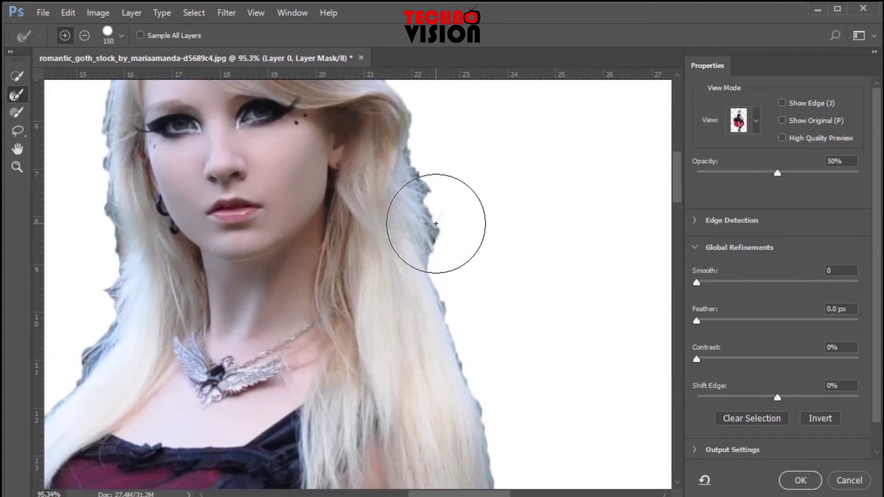
{"action": "scroll", "coordinate": [434, 221], "scroll_direction": "up", "scroll_amount": 3}
{"action": "scroll", "coordinate": [436, 223], "scroll_direction": "up", "scroll_amount": 1}
{"action": "scroll", "coordinate": [436, 223], "scroll_direction": "down", "scroll_amount": 6}
{"action": "scroll", "coordinate": [435, 223], "scroll_direction": "down", "scroll_amount": 8}
{"action": "mouse_move", "coordinate": [465, 286]}
{"action": "left_mouse_down"}
{"action": "mouse_move", "coordinate": [505, 338]}
{"action": "mouse_move", "coordinate": [559, 347]}
{"action": "left_mouse_up"}
{"action": "scroll", "coordinate": [505, 338], "scroll_direction": "down", "scroll_amount": 2}
{"action": "scroll", "coordinate": [558, 345], "scroll_direction": "down", "scroll_amount": 2}
{"action": "scroll", "coordinate": [529, 322], "scroll_direction": "up", "scroll_amount": 3}
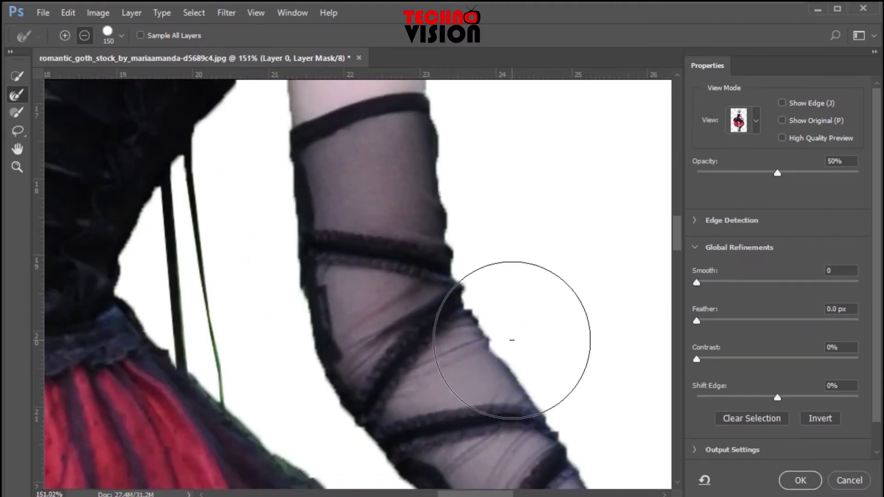
Step: Set the mask's global refinements to Feather 1.0 px, Contrast 40% and Smooth 3
{"action": "mouse_move", "coordinate": [566, 318]}
{"action": "left_mouse_down"}
{"action": "mouse_move", "coordinate": [746, 290]}
{"action": "mouse_move", "coordinate": [713, 286]}
{"action": "left_mouse_up"}
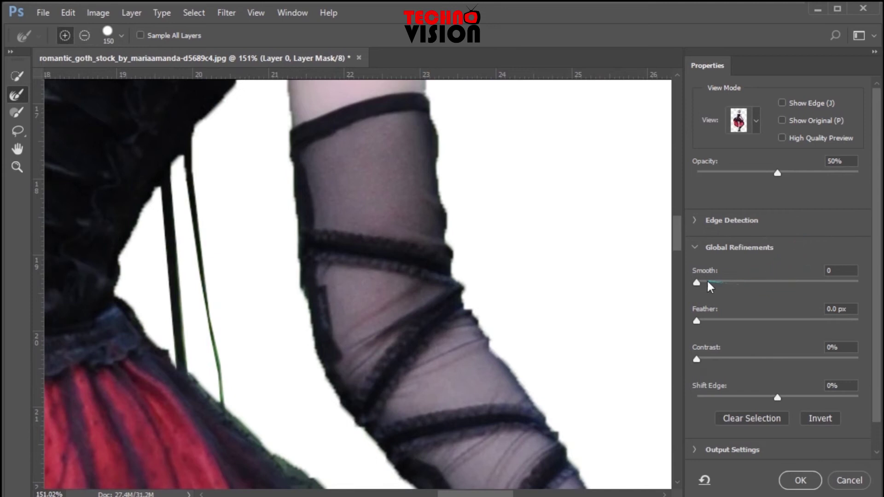
{"action": "left_click_drag", "start_coordinate": [694, 319], "coordinate": [708, 320]}
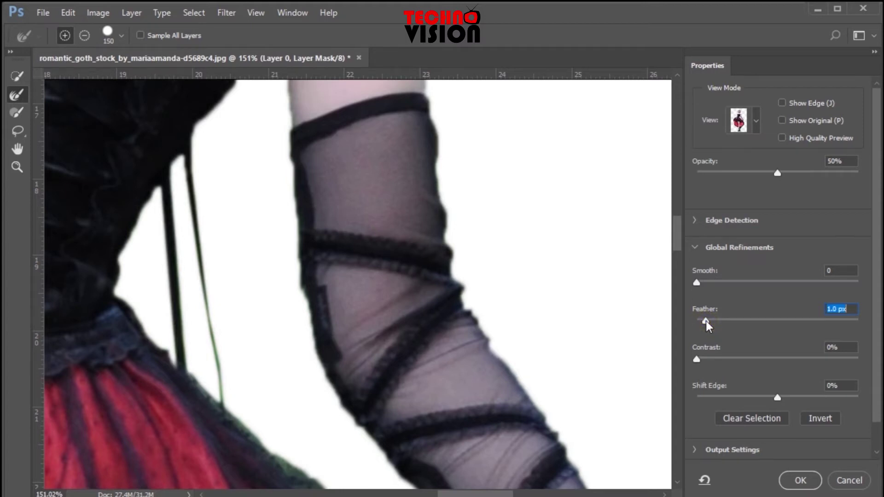
{"action": "left_click", "coordinate": [697, 359]}
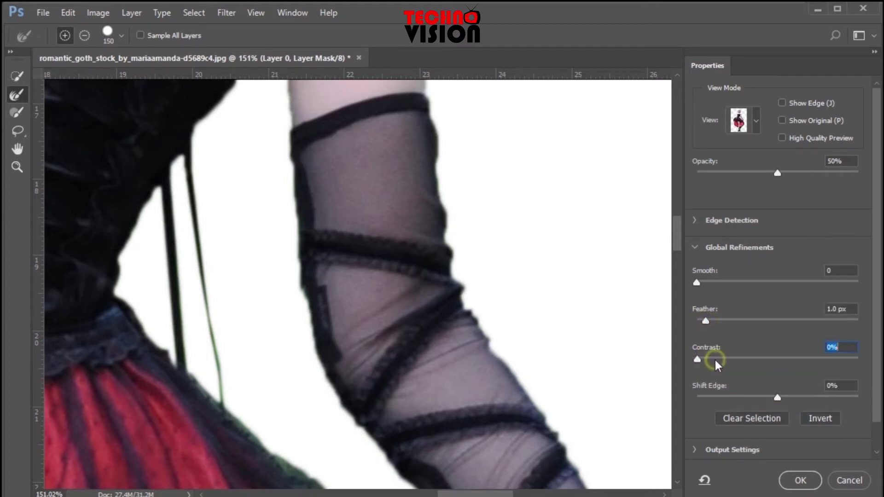
{"action": "left_click_drag", "start_coordinate": [700, 359], "coordinate": [750, 358]}
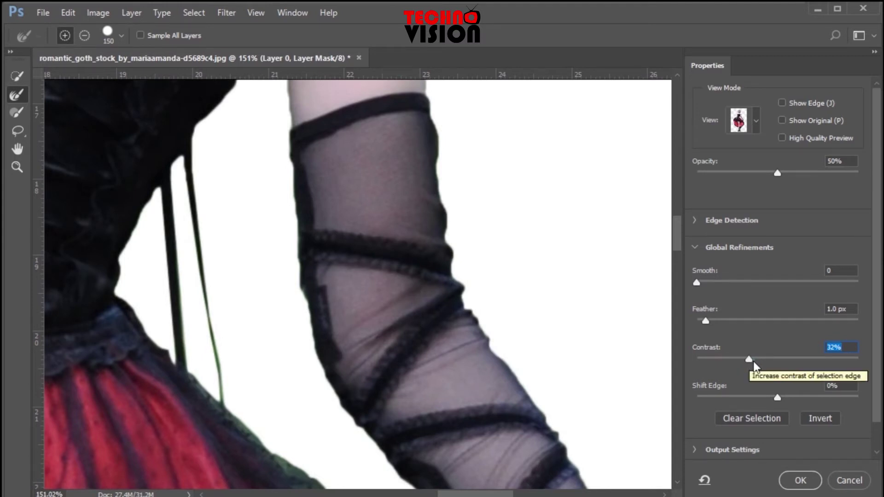
{"action": "left_click", "coordinate": [749, 360]}
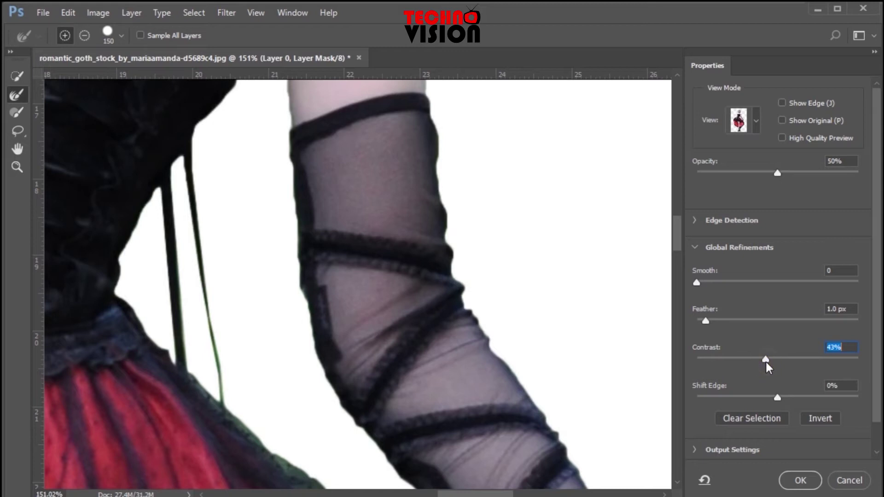
{"action": "left_click", "coordinate": [765, 361]}
{"action": "type", "text": "4"}
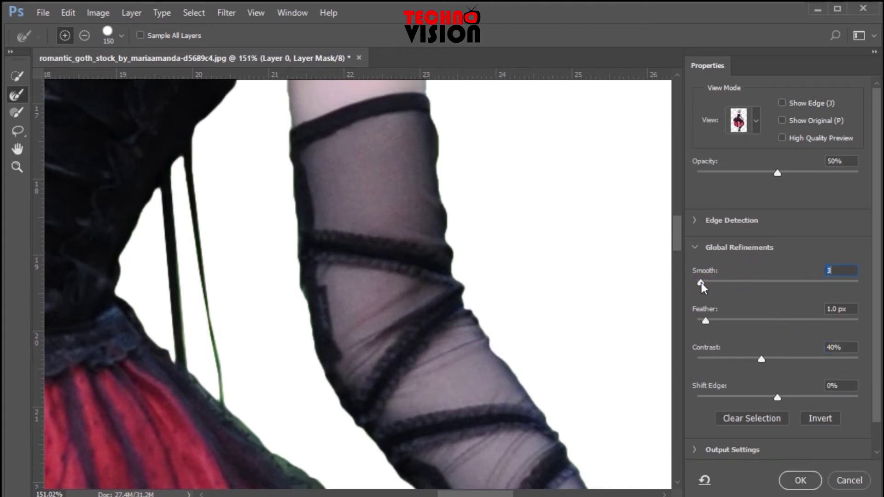
Step: Check the refined mask edge around the waist ribbons, skirt and head
{"action": "key", "text": "alt"}
{"action": "key", "text": "alt"}
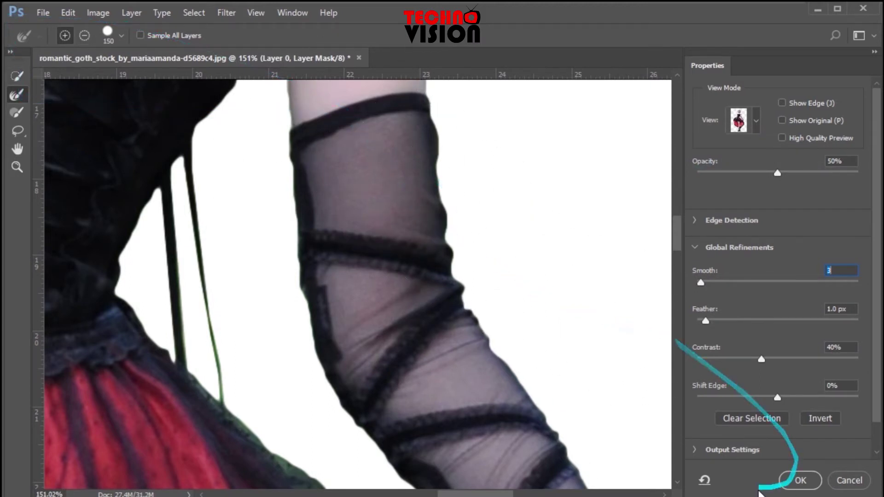
{"action": "left_click_drag", "start_coordinate": [483, 494], "coordinate": [446, 495]}
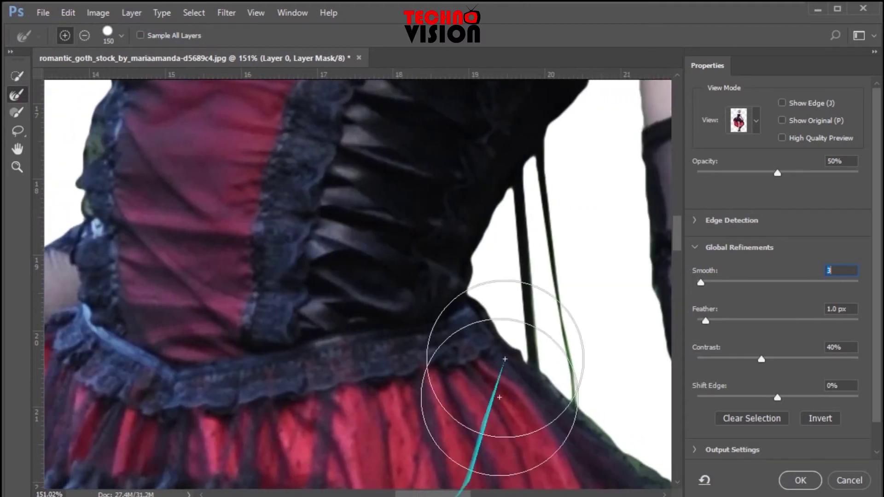
{"action": "left_click", "coordinate": [17, 167]}
{"action": "left_click_drag", "start_coordinate": [245, 188], "coordinate": [245, 188]}
{"action": "left_click", "coordinate": [246, 188], "text": "alt"}
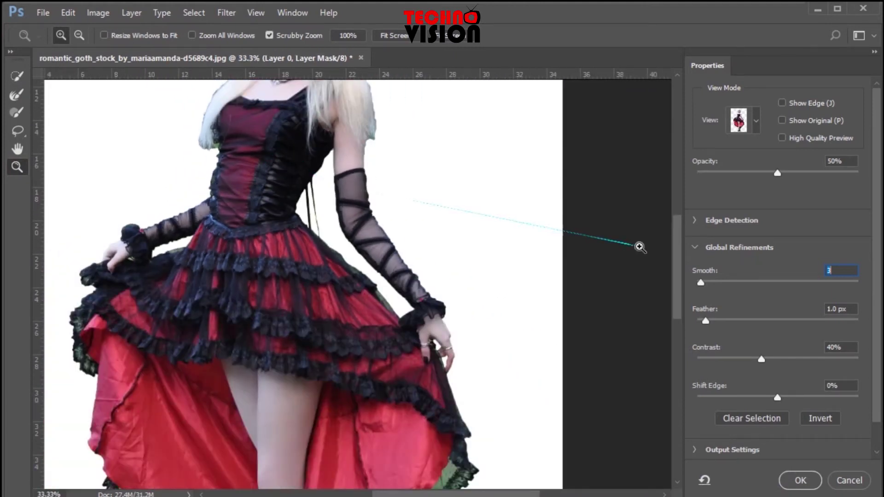
{"action": "left_click_drag", "start_coordinate": [672, 275], "coordinate": [678, 206]}
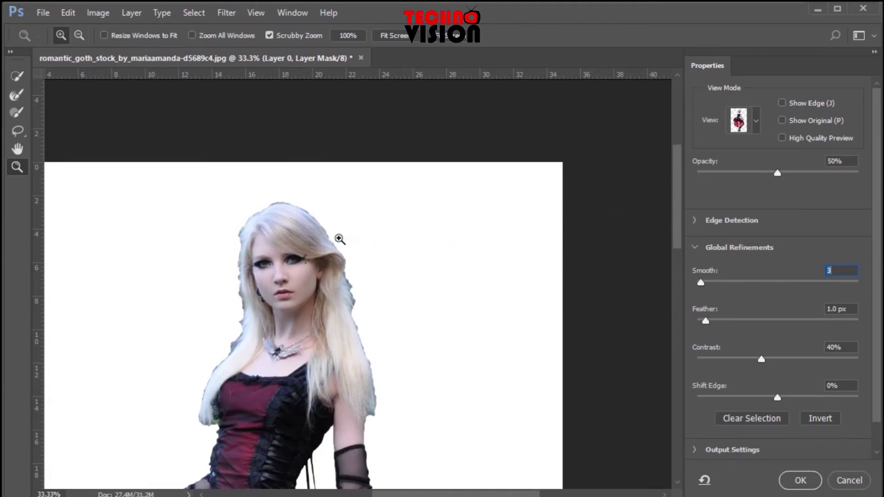
{"action": "left_click", "coordinate": [283, 192]}
{"action": "left_click", "coordinate": [283, 192]}
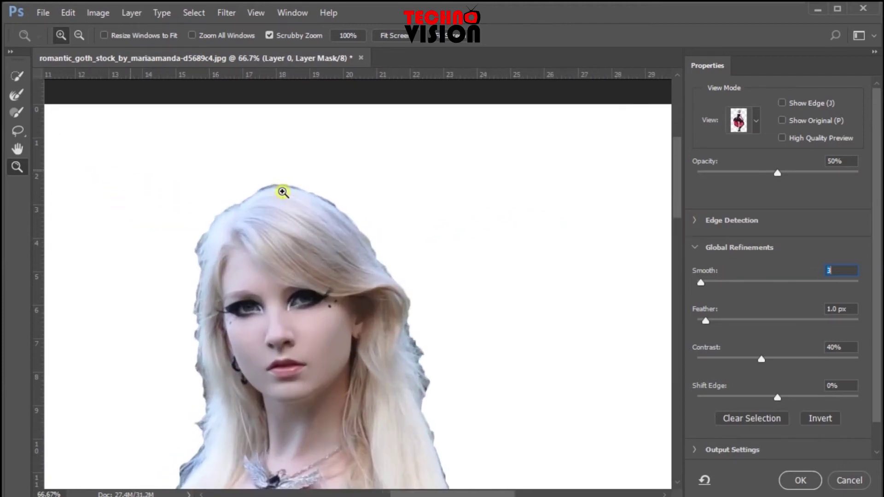
{"action": "left_click", "coordinate": [282, 192]}
{"action": "mouse_move", "coordinate": [283, 192]}
{"action": "left_mouse_down"}
{"action": "mouse_move", "coordinate": [365, 231]}
{"action": "mouse_move", "coordinate": [565, 227]}
{"action": "left_mouse_up"}
{"action": "left_click_drag", "start_coordinate": [355, 276], "coordinate": [680, 208]}
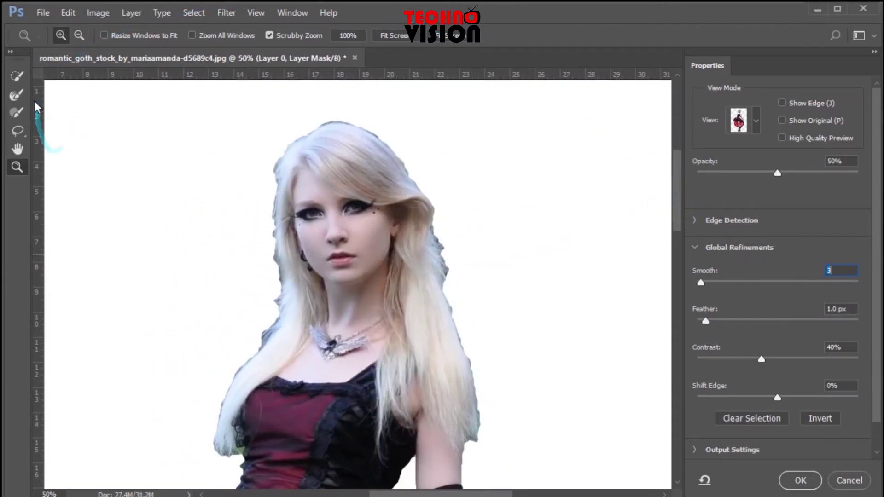
Step: Brush along the right-hand side of the hair with the Refine Edge Brush at size 35, from the tips to the temple
{"action": "left_click", "coordinate": [17, 95]}
{"action": "left_click_drag", "start_coordinate": [458, 292], "coordinate": [480, 282]}
{"action": "key", "text": "bracketleft"}
{"action": "key", "text": "bracketleft"}
{"action": "key", "text": "bracketleft"}
{"action": "key", "text": "bracketleft"}
{"action": "key", "text": "bracketleft"}
{"action": "key", "text": "bracketleft"}
{"action": "key", "text": "bracketleft"}
{"action": "key", "text": "bracketleft"}
{"action": "key", "text": "bracketleft"}
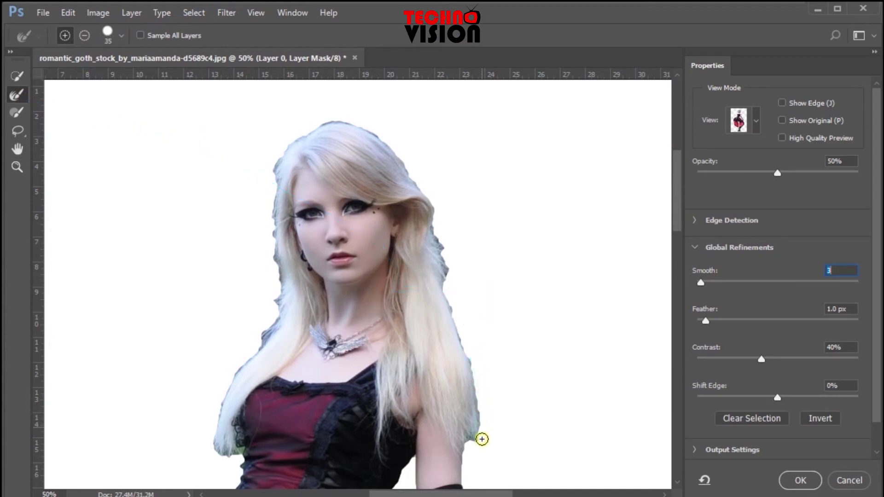
{"action": "mouse_move", "coordinate": [467, 446]}
{"action": "left_mouse_down"}
{"action": "mouse_move", "coordinate": [497, 357]}
{"action": "mouse_move", "coordinate": [465, 321]}
{"action": "left_mouse_up"}
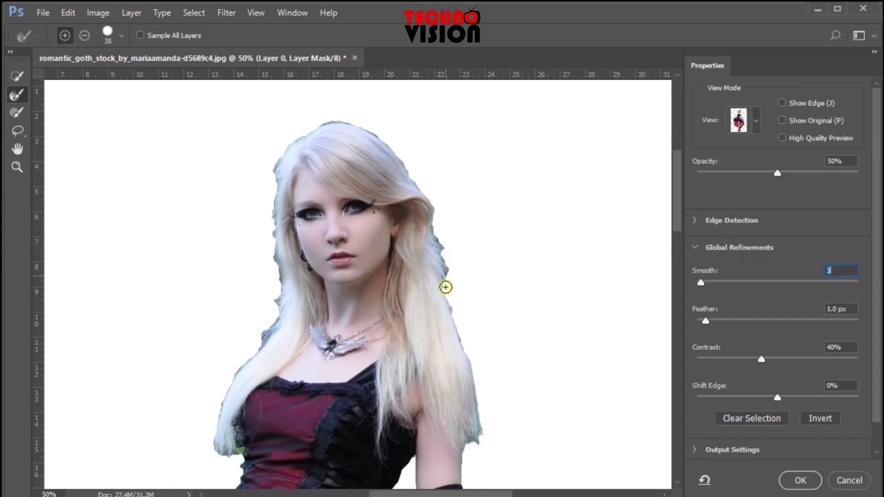
{"action": "mouse_move", "coordinate": [452, 323]}
{"action": "left_mouse_down"}
{"action": "mouse_move", "coordinate": [484, 283]}
{"action": "mouse_move", "coordinate": [426, 197]}
{"action": "left_mouse_up"}
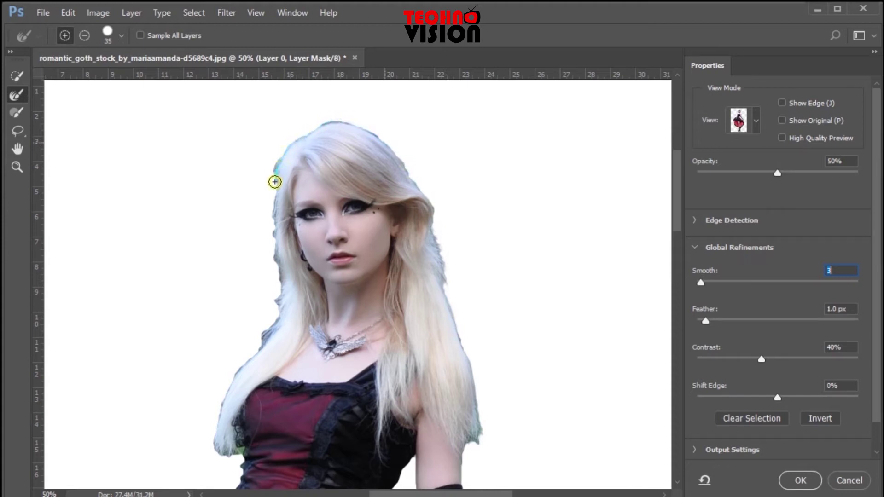
Step: Refine the hair edge over the crown and down the left-hand side, enlarging the Refine Edge Brush to 80
{"action": "mouse_move", "coordinate": [274, 216]}
{"action": "left_mouse_down"}
{"action": "mouse_move", "coordinate": [360, 127]}
{"action": "mouse_move", "coordinate": [397, 132]}
{"action": "left_mouse_up"}
{"action": "left_click_drag", "start_coordinate": [276, 158], "coordinate": [371, 123]}
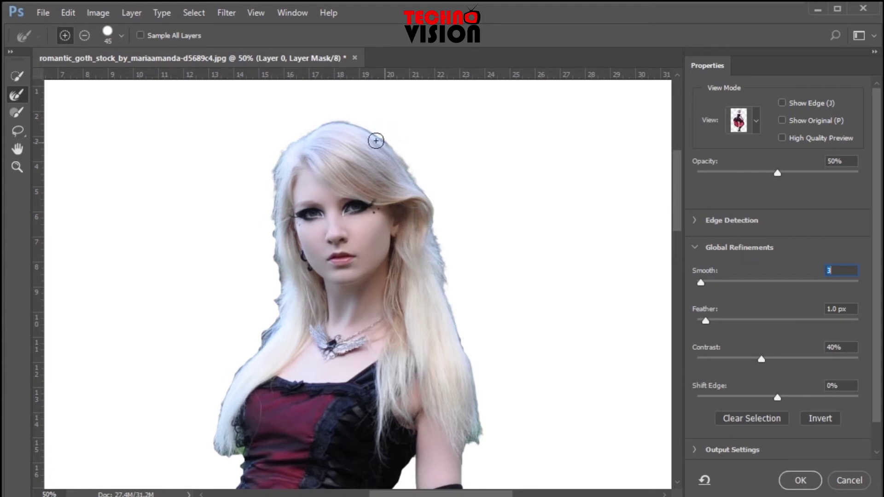
{"action": "key", "text": "bracketright"}
{"action": "key", "text": "bracketright"}
{"action": "mouse_move", "coordinate": [274, 184]}
{"action": "left_mouse_down"}
{"action": "mouse_move", "coordinate": [278, 309]}
{"action": "mouse_move", "coordinate": [241, 367]}
{"action": "mouse_move", "coordinate": [245, 357]}
{"action": "left_mouse_up"}
{"action": "left_click_drag", "start_coordinate": [278, 257], "coordinate": [280, 244]}
{"action": "left_click_drag", "start_coordinate": [271, 315], "coordinate": [269, 344]}
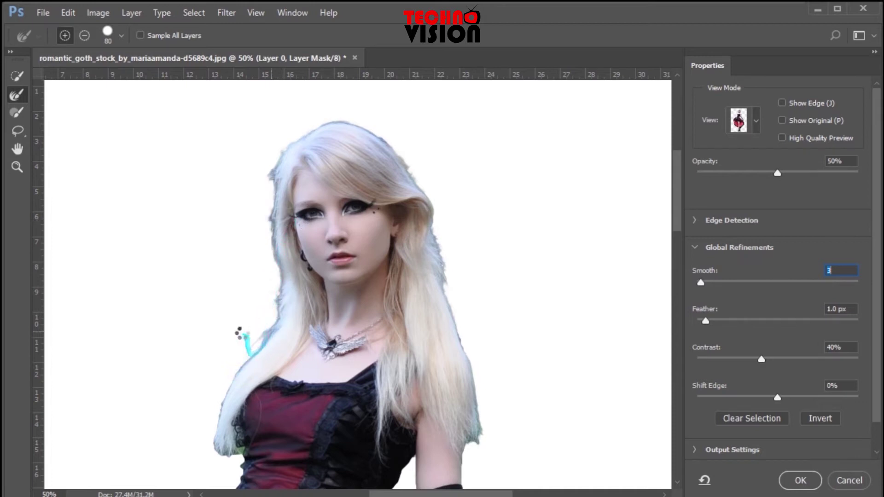
{"action": "mouse_move", "coordinate": [233, 368]}
{"action": "left_mouse_down"}
{"action": "mouse_move", "coordinate": [217, 438]}
{"action": "mouse_move", "coordinate": [225, 459]}
{"action": "mouse_move", "coordinate": [232, 449]}
{"action": "left_mouse_up"}
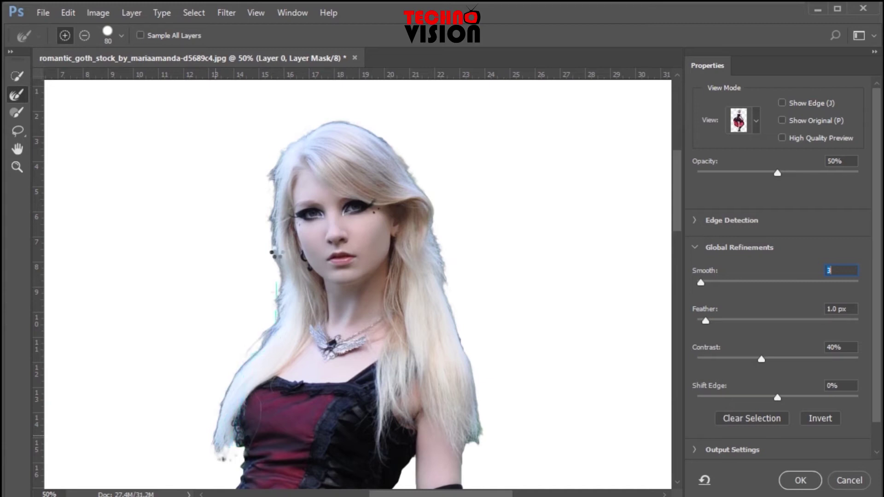
Step: Go over the whole hair outline again with the Refine Edge Brush at size 80 to pick up stray strands
{"action": "mouse_move", "coordinate": [285, 161]}
{"action": "left_mouse_down"}
{"action": "mouse_move", "coordinate": [321, 129]}
{"action": "mouse_move", "coordinate": [292, 146]}
{"action": "mouse_move", "coordinate": [331, 127]}
{"action": "mouse_move", "coordinate": [377, 136]}
{"action": "mouse_move", "coordinate": [434, 205]}
{"action": "mouse_move", "coordinate": [434, 267]}
{"action": "mouse_move", "coordinate": [471, 363]}
{"action": "mouse_move", "coordinate": [483, 273]}
{"action": "mouse_move", "coordinate": [345, 103]}
{"action": "mouse_move", "coordinate": [390, 132]}
{"action": "mouse_move", "coordinate": [492, 461]}
{"action": "left_mouse_up"}
{"action": "mouse_move", "coordinate": [366, 92]}
{"action": "left_mouse_down"}
{"action": "mouse_move", "coordinate": [387, 108]}
{"action": "mouse_move", "coordinate": [389, 143]}
{"action": "mouse_move", "coordinate": [379, 134]}
{"action": "mouse_move", "coordinate": [393, 143]}
{"action": "mouse_move", "coordinate": [283, 368]}
{"action": "left_mouse_up"}
{"action": "mouse_move", "coordinate": [231, 375]}
{"action": "left_mouse_down"}
{"action": "mouse_move", "coordinate": [474, 436]}
{"action": "mouse_move", "coordinate": [474, 428]}
{"action": "mouse_move", "coordinate": [474, 438]}
{"action": "left_mouse_up"}
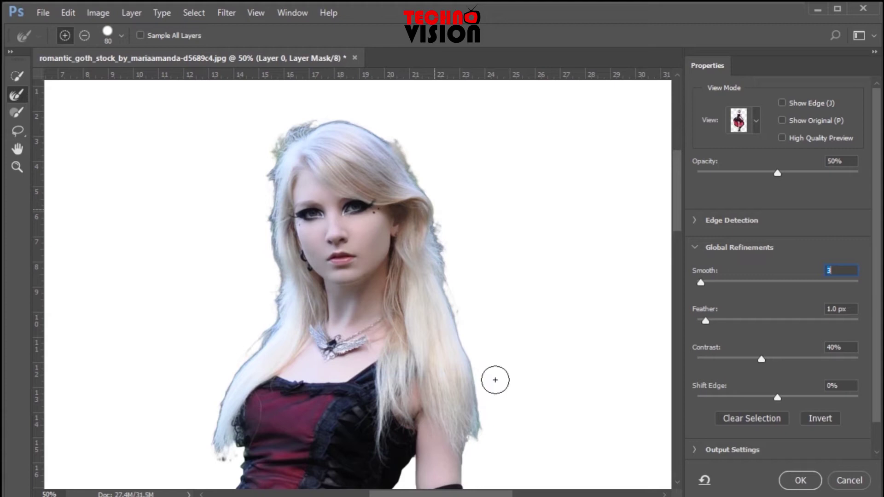
{"action": "left_click_drag", "start_coordinate": [474, 357], "coordinate": [309, 404]}
{"action": "mouse_move", "coordinate": [336, 336]}
{"action": "left_mouse_down"}
{"action": "mouse_move", "coordinate": [272, 351]}
{"action": "mouse_move", "coordinate": [290, 275]}
{"action": "mouse_move", "coordinate": [278, 326]}
{"action": "mouse_move", "coordinate": [224, 400]}
{"action": "mouse_move", "coordinate": [217, 429]}
{"action": "mouse_move", "coordinate": [352, 225]}
{"action": "left_mouse_up"}
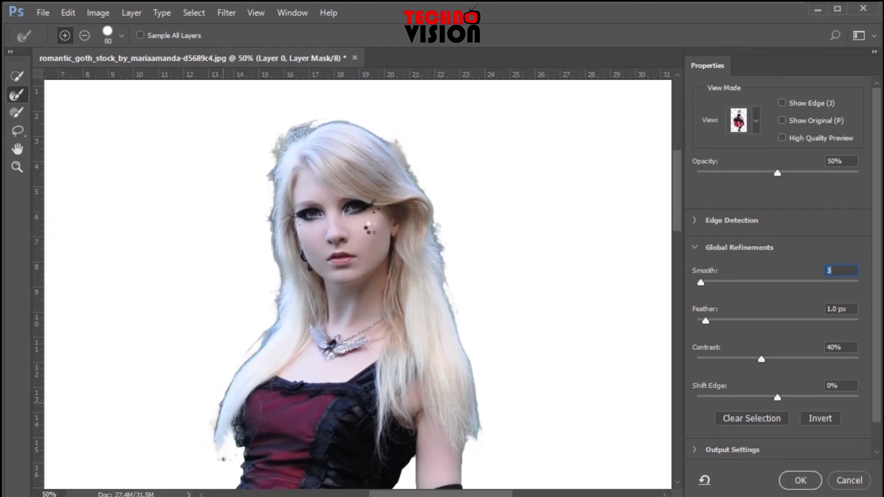
{"action": "mouse_move", "coordinate": [394, 159]}
{"action": "left_mouse_down"}
{"action": "mouse_move", "coordinate": [418, 61]}
{"action": "mouse_move", "coordinate": [319, 124]}
{"action": "mouse_move", "coordinate": [326, 129]}
{"action": "left_mouse_up"}
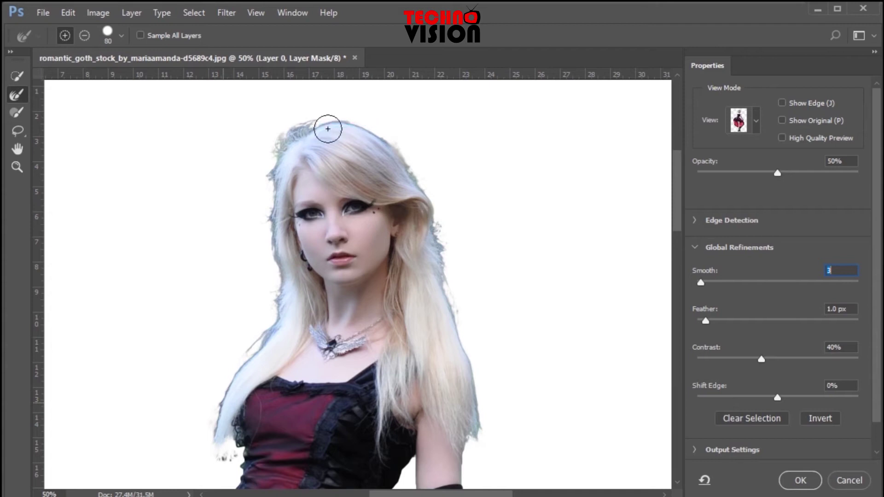
Step: Compare the refined hair edge with the original mask and check the High Quality Preview option
{"action": "left_click", "coordinate": [782, 120]}
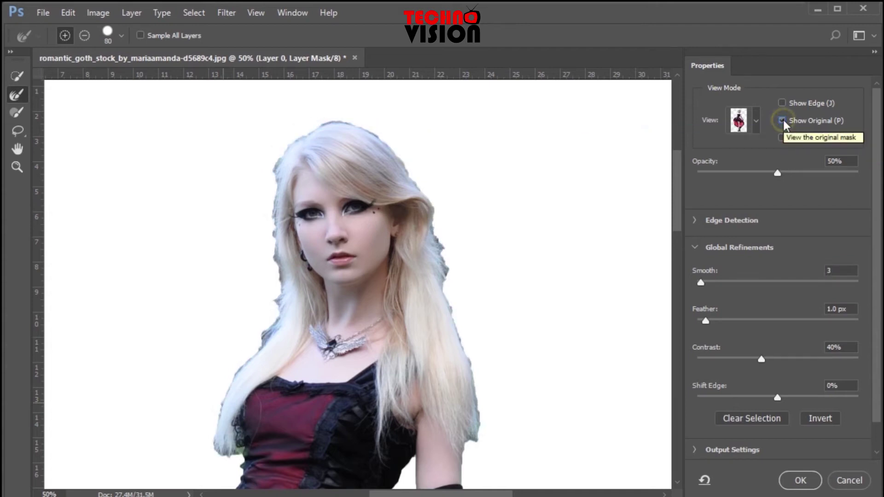
{"action": "left_click", "coordinate": [782, 120]}
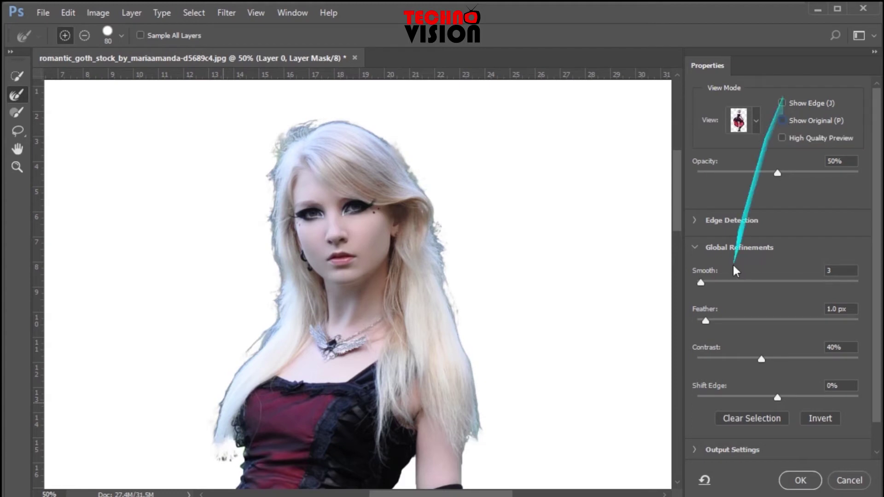
{"action": "left_click", "coordinate": [781, 138]}
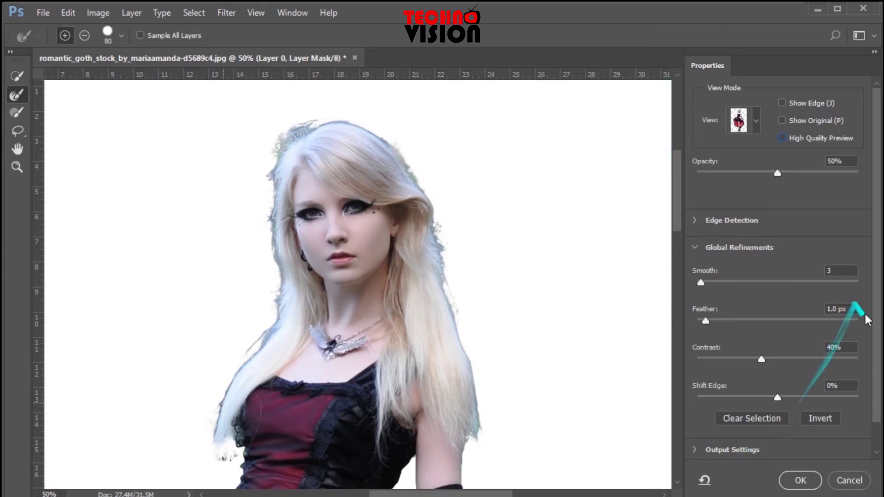
{"action": "left_click_drag", "start_coordinate": [877, 348], "coordinate": [871, 331]}
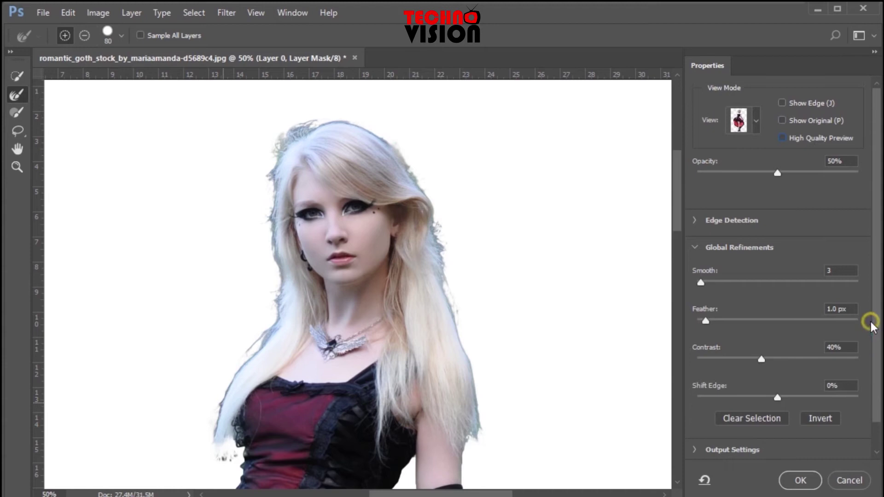
Step: Set the view mode to Overlay and refine the right-hand hair edge from the cheek down to the tips
{"action": "left_click", "coordinate": [753, 123]}
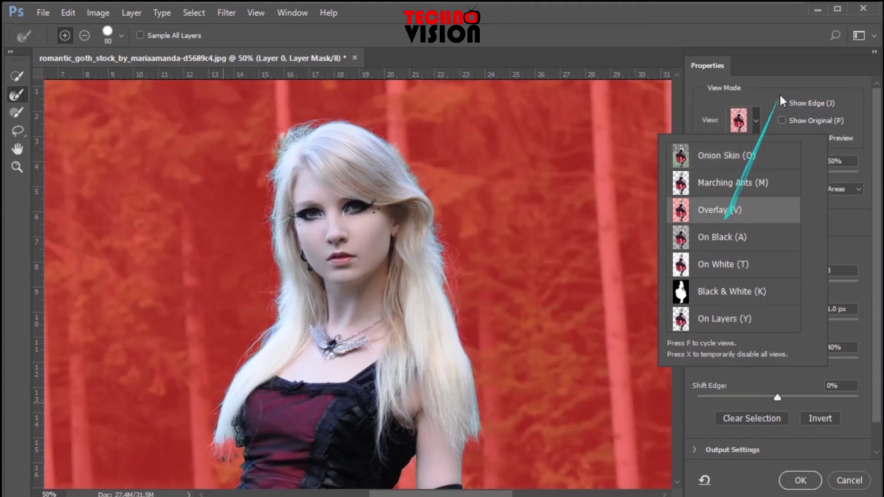
{"action": "left_click", "coordinate": [754, 121]}
{"action": "mouse_move", "coordinate": [444, 255]}
{"action": "left_mouse_down"}
{"action": "mouse_move", "coordinate": [438, 237]}
{"action": "mouse_move", "coordinate": [460, 321]}
{"action": "mouse_move", "coordinate": [529, 199]}
{"action": "mouse_move", "coordinate": [534, 210]}
{"action": "left_mouse_up"}
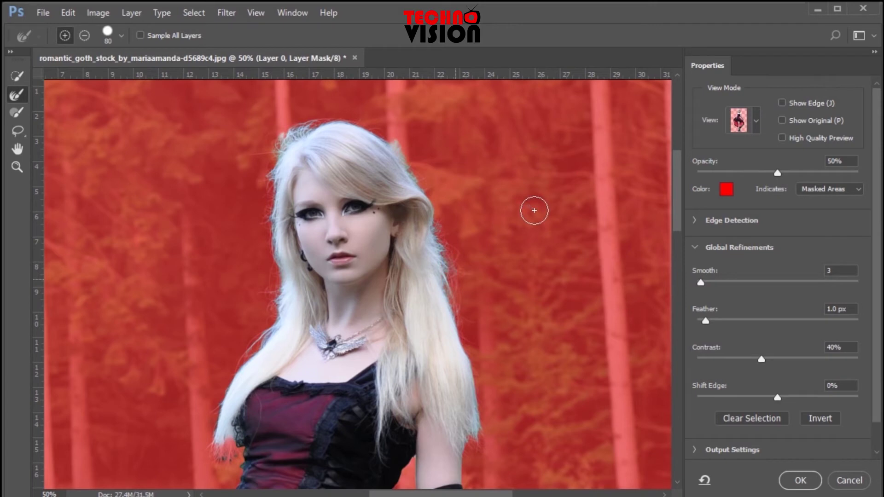
{"action": "left_click_drag", "start_coordinate": [462, 254], "coordinate": [469, 341]}
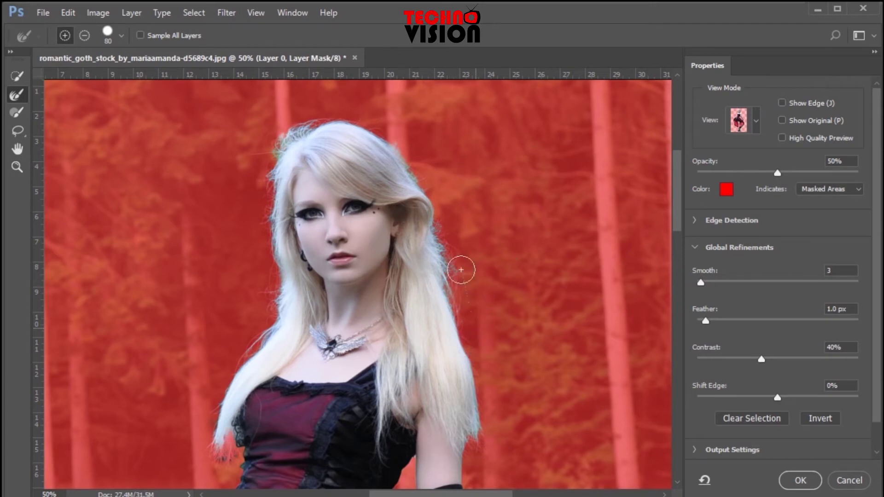
{"action": "mouse_move", "coordinate": [478, 352]}
{"action": "left_mouse_down"}
{"action": "mouse_move", "coordinate": [495, 450]}
{"action": "mouse_move", "coordinate": [493, 431]}
{"action": "mouse_move", "coordinate": [486, 449]}
{"action": "mouse_move", "coordinate": [472, 437]}
{"action": "mouse_move", "coordinate": [468, 458]}
{"action": "mouse_move", "coordinate": [477, 435]}
{"action": "left_mouse_up"}
{"action": "mouse_move", "coordinate": [455, 375]}
{"action": "left_mouse_down"}
{"action": "mouse_move", "coordinate": [400, 174]}
{"action": "mouse_move", "coordinate": [500, 330]}
{"action": "mouse_move", "coordinate": [365, 80]}
{"action": "left_mouse_up"}
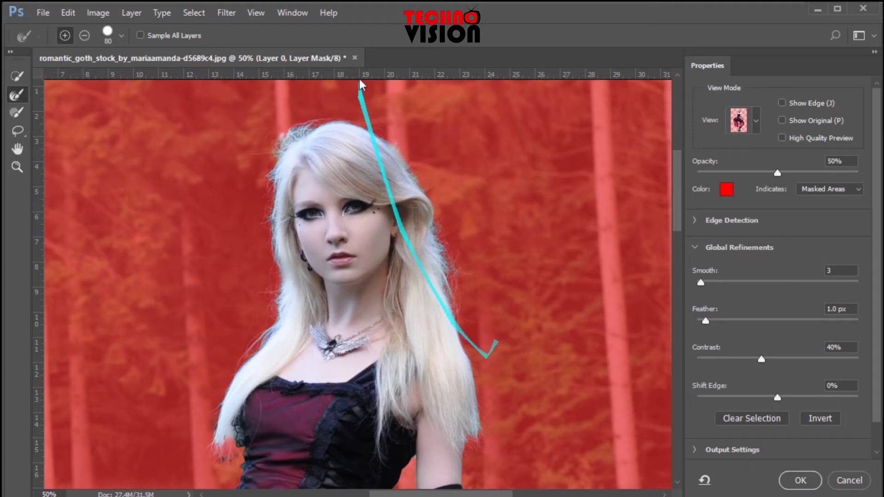
Step: Refine the hair edge around the crown and down both sides with the Refine Edge Brush in the overlay view
{"action": "left_click", "coordinate": [321, 127]}
{"action": "mouse_move", "coordinate": [320, 127]}
{"action": "left_mouse_down"}
{"action": "mouse_move", "coordinate": [347, 119]}
{"action": "mouse_move", "coordinate": [397, 152]}
{"action": "mouse_move", "coordinate": [489, 283]}
{"action": "mouse_move", "coordinate": [440, 225]}
{"action": "left_mouse_up"}
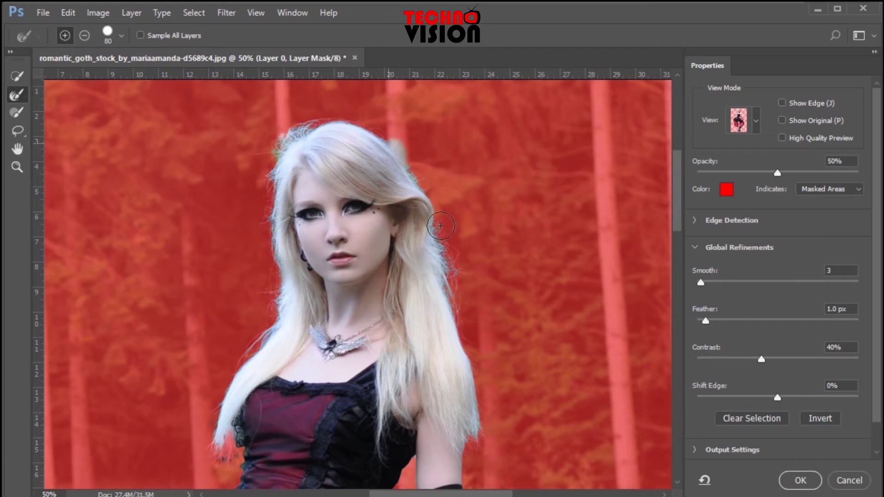
{"action": "mouse_move", "coordinate": [443, 271]}
{"action": "left_mouse_down"}
{"action": "mouse_move", "coordinate": [417, 156]}
{"action": "mouse_move", "coordinate": [310, 289]}
{"action": "mouse_move", "coordinate": [304, 260]}
{"action": "mouse_move", "coordinate": [294, 317]}
{"action": "mouse_move", "coordinate": [279, 259]}
{"action": "mouse_move", "coordinate": [274, 309]}
{"action": "mouse_move", "coordinate": [241, 359]}
{"action": "mouse_move", "coordinate": [214, 437]}
{"action": "mouse_move", "coordinate": [221, 464]}
{"action": "left_mouse_up"}
{"action": "left_click_drag", "start_coordinate": [277, 304], "coordinate": [302, 266]}
{"action": "mouse_move", "coordinate": [303, 266]}
{"action": "left_mouse_down"}
{"action": "mouse_move", "coordinate": [276, 368]}
{"action": "mouse_move", "coordinate": [222, 456]}
{"action": "mouse_move", "coordinate": [259, 309]}
{"action": "left_mouse_up"}
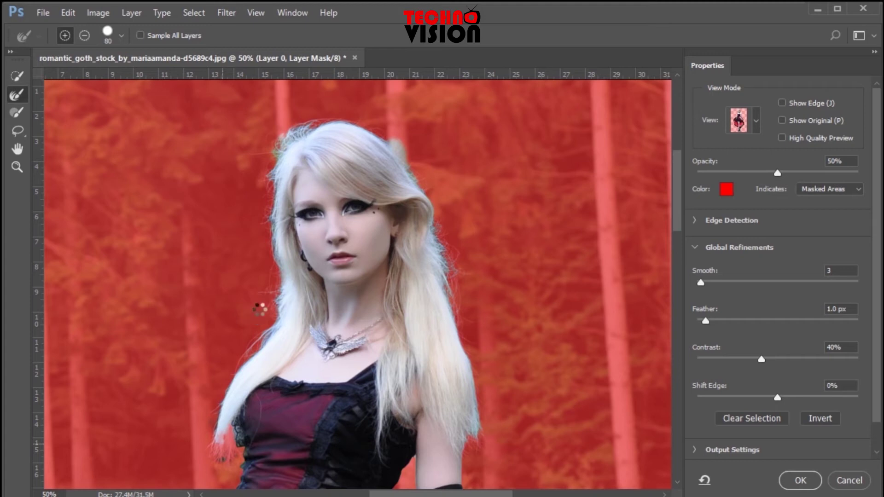
{"action": "left_click_drag", "start_coordinate": [260, 310], "coordinate": [475, 476]}
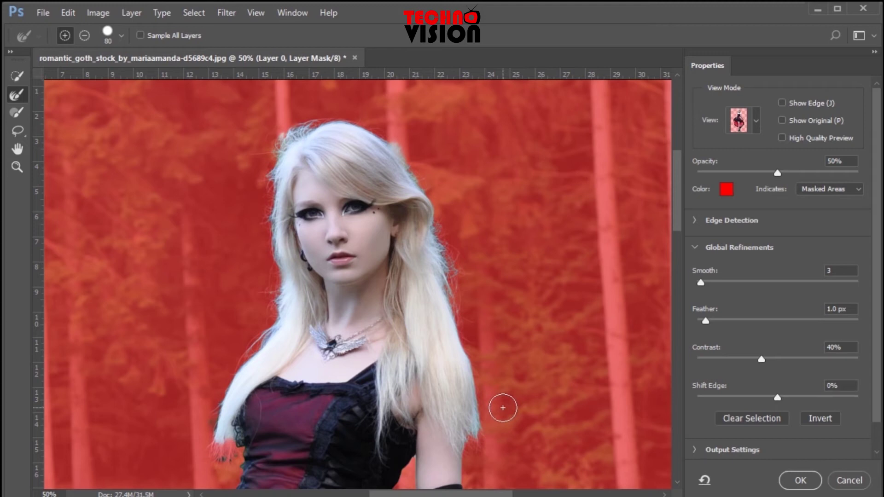
{"action": "left_click_drag", "start_coordinate": [479, 302], "coordinate": [395, 95]}
{"action": "mouse_move", "coordinate": [266, 343]}
{"action": "left_mouse_down"}
{"action": "mouse_move", "coordinate": [276, 251]}
{"action": "mouse_move", "coordinate": [278, 272]}
{"action": "left_mouse_up"}
{"action": "mouse_move", "coordinate": [277, 266]}
{"action": "left_mouse_down"}
{"action": "mouse_move", "coordinate": [265, 328]}
{"action": "mouse_move", "coordinate": [313, 276]}
{"action": "mouse_move", "coordinate": [365, 283]}
{"action": "left_mouse_up"}
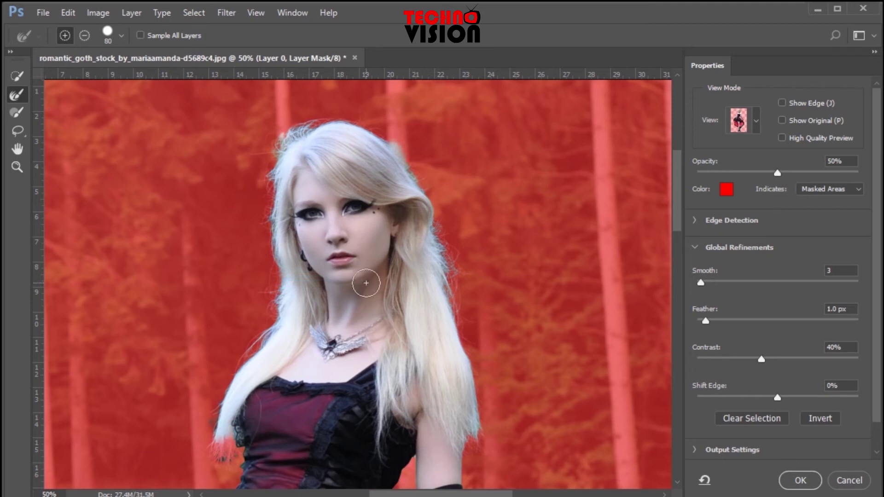
{"action": "mouse_move", "coordinate": [420, 247]}
{"action": "left_mouse_down"}
{"action": "mouse_move", "coordinate": [782, 382]}
{"action": "mouse_move", "coordinate": [539, 299]}
{"action": "mouse_move", "coordinate": [503, 330]}
{"action": "left_mouse_up"}
Step: Examine the mask overlay along the whole figure, from the hair and sleeves down to the skirt hem and shoes
{"action": "scroll", "coordinate": [503, 330], "scroll_direction": "down", "scroll_amount": 3}
{"action": "scroll", "coordinate": [504, 332], "scroll_direction": "down", "scroll_amount": 6}
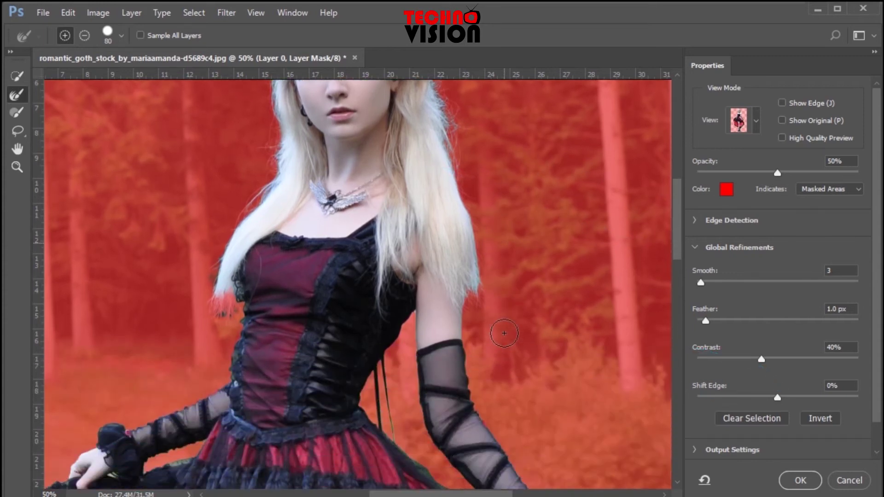
{"action": "scroll", "coordinate": [504, 333], "scroll_direction": "down", "scroll_amount": 6}
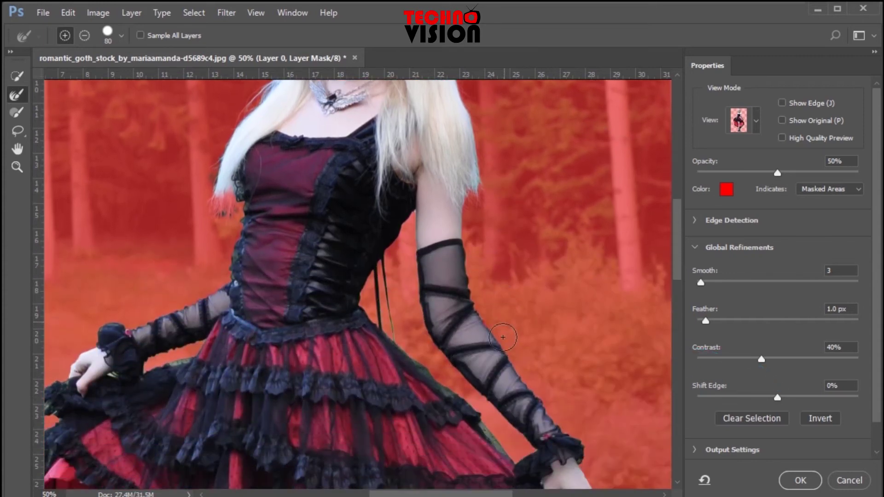
{"action": "scroll", "coordinate": [501, 339], "scroll_direction": "down", "scroll_amount": 10}
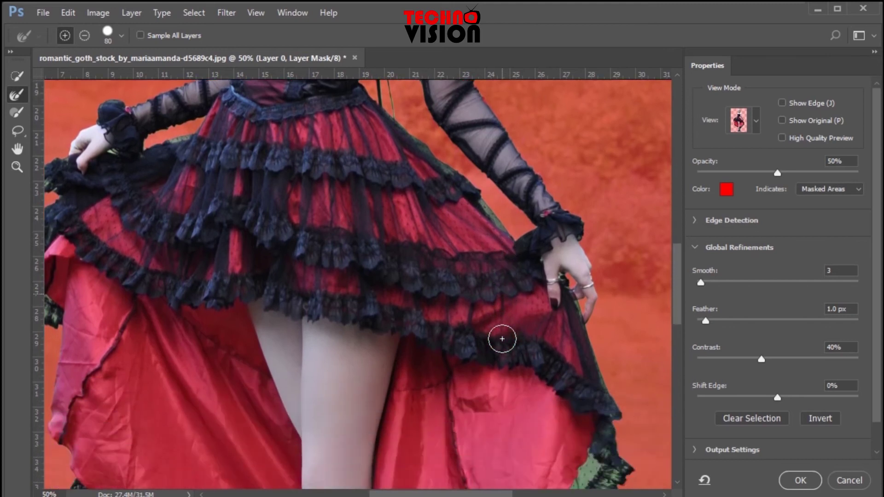
{"action": "scroll", "coordinate": [501, 339], "scroll_direction": "down", "scroll_amount": 9}
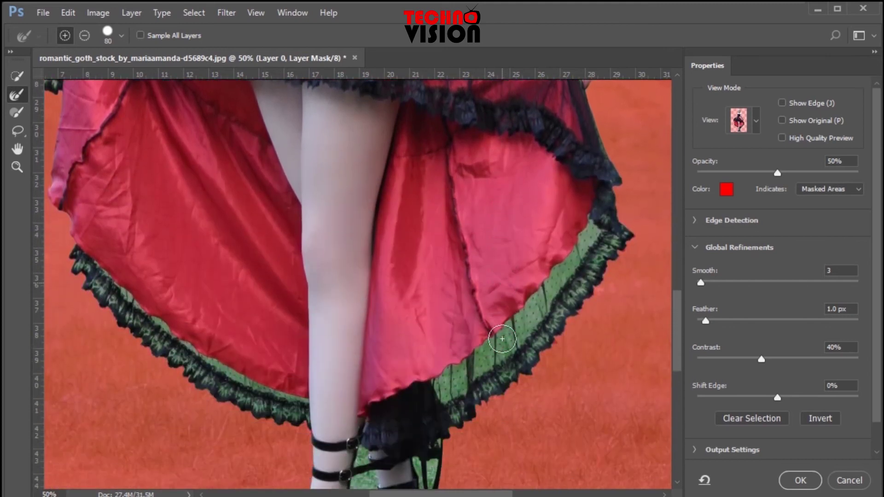
{"action": "scroll", "coordinate": [502, 339], "scroll_direction": "up", "scroll_amount": 9}
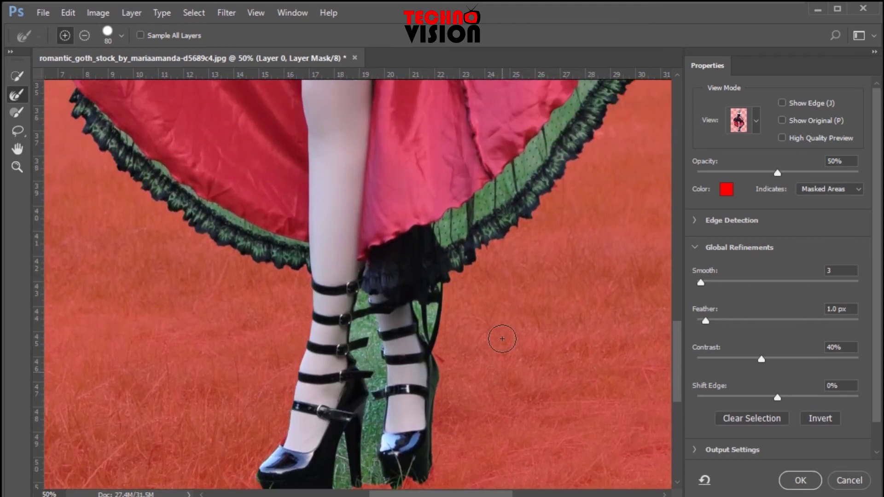
{"action": "scroll", "coordinate": [501, 338], "scroll_direction": "up", "scroll_amount": 12}
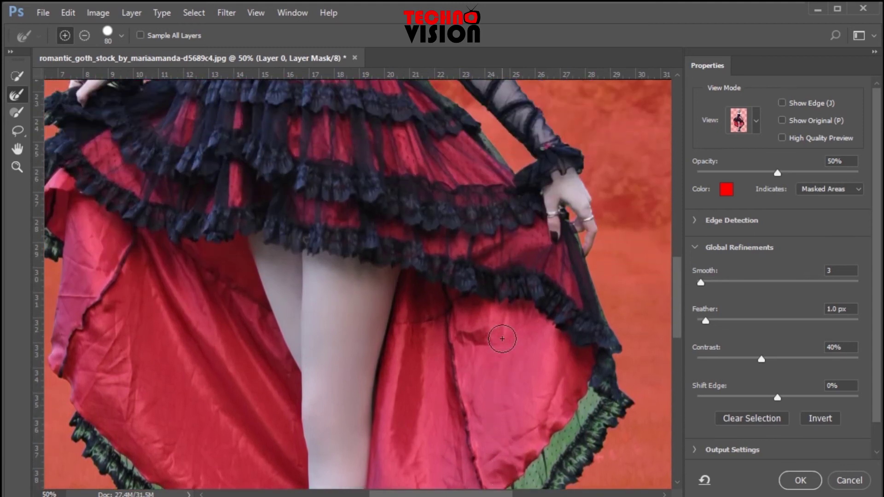
{"action": "scroll", "coordinate": [502, 339], "scroll_direction": "up", "scroll_amount": 12}
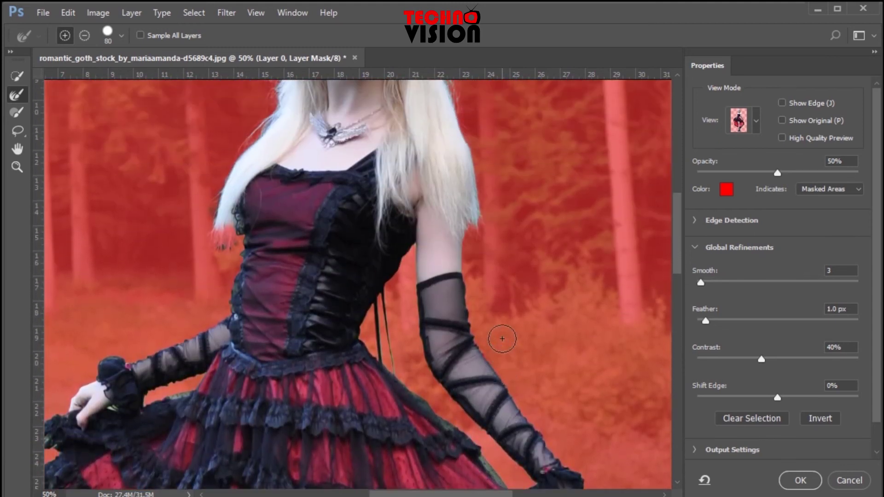
{"action": "scroll", "coordinate": [501, 339], "scroll_direction": "up", "scroll_amount": 10}
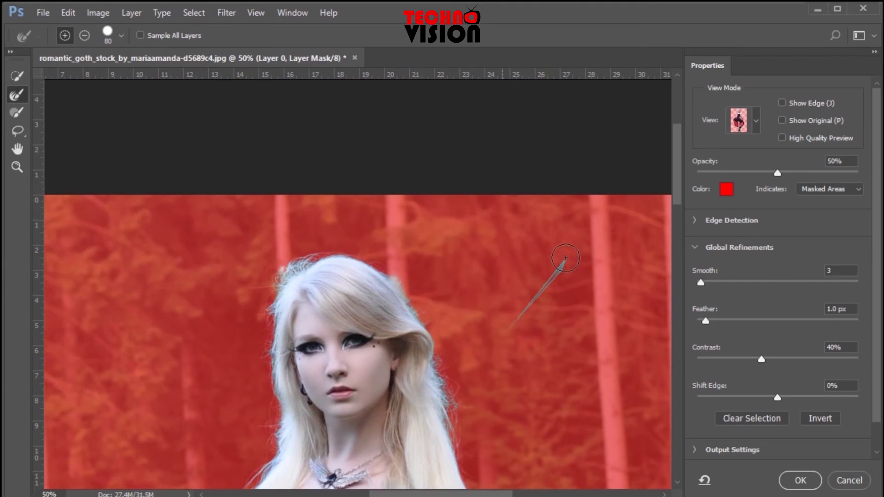
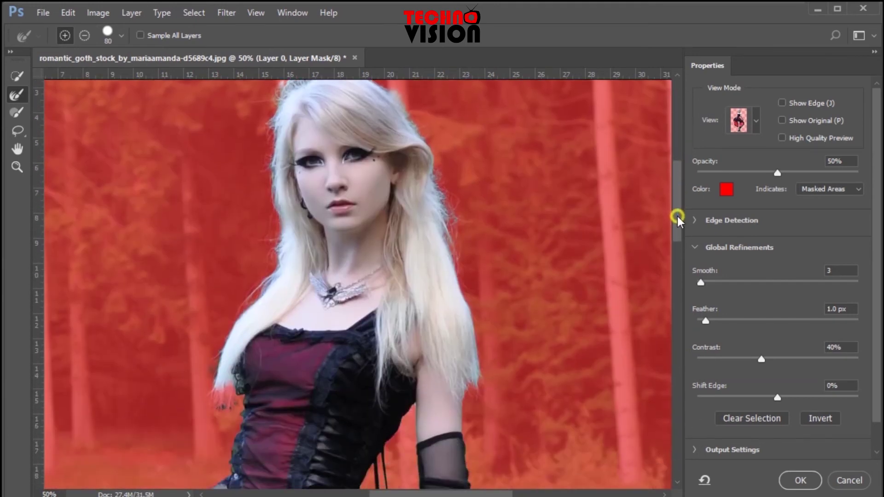
Step: Apply the refined mask to Layer 0 and delete the white Layer 1 beneath it
{"action": "left_click", "coordinate": [801, 480]}
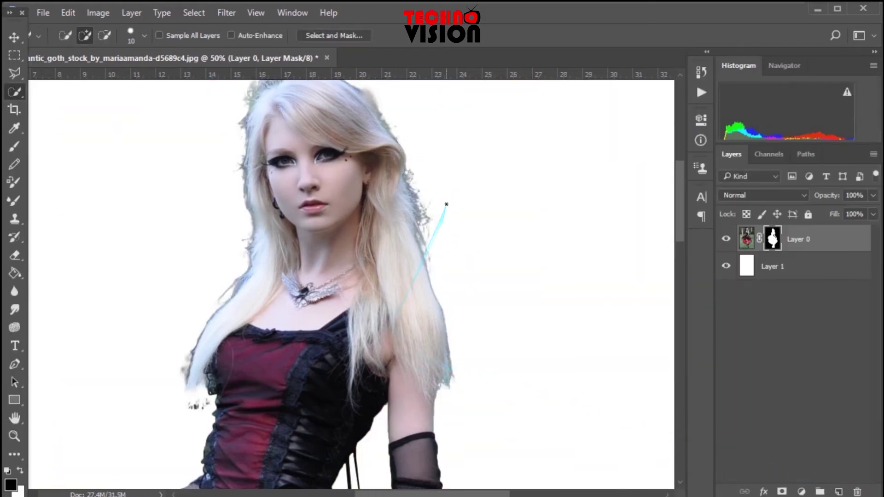
{"action": "scroll", "coordinate": [446, 204], "scroll_direction": "down", "scroll_amount": 3, "text": "alt"}
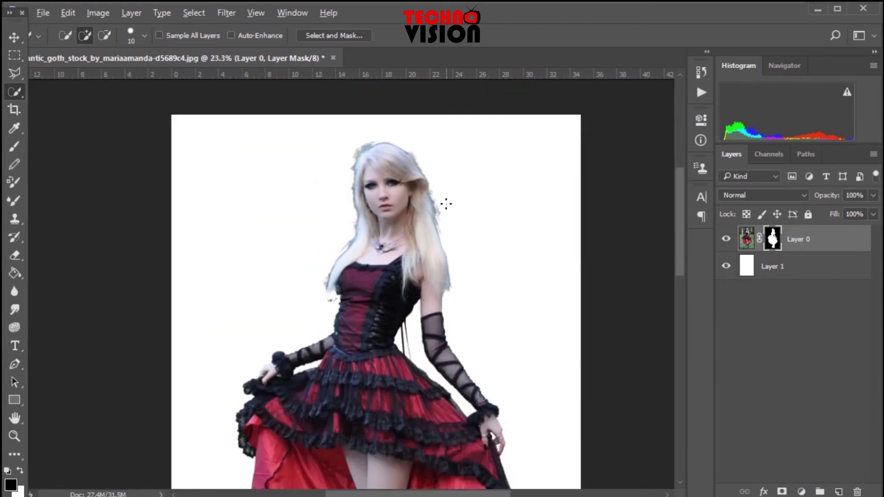
{"action": "left_click", "coordinate": [773, 267]}
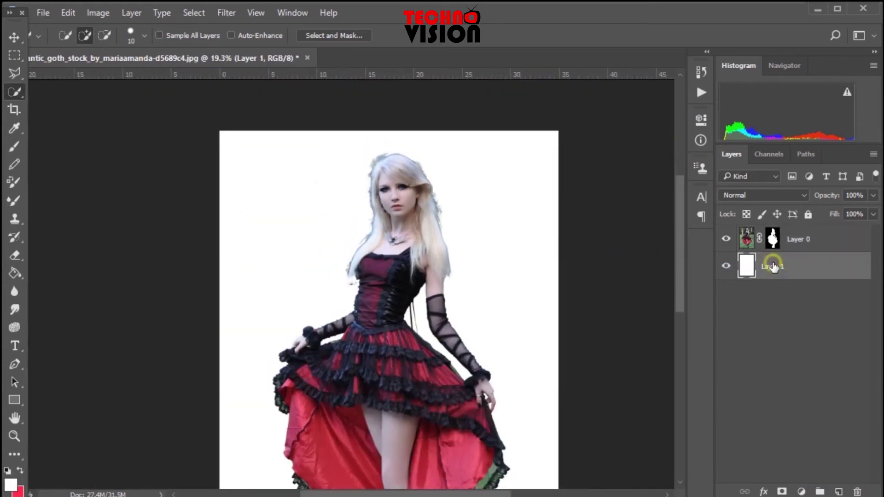
{"action": "key", "text": "Delete"}
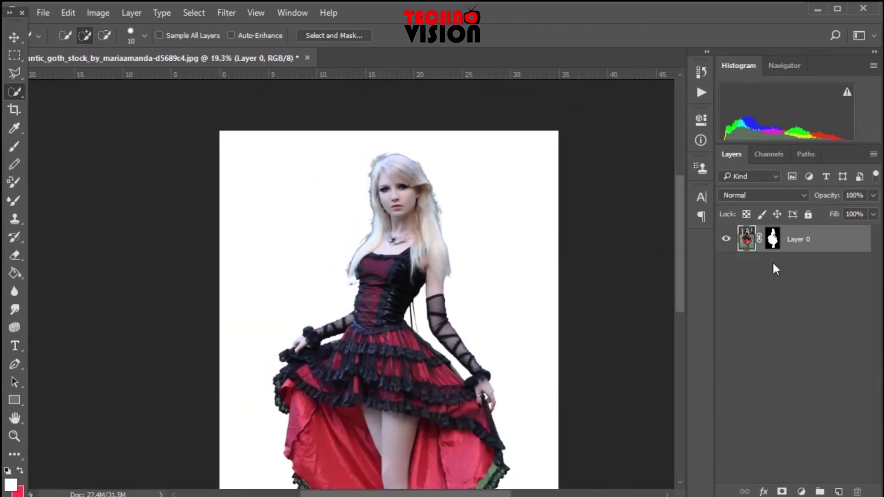
{"action": "left_click", "coordinate": [802, 237]}
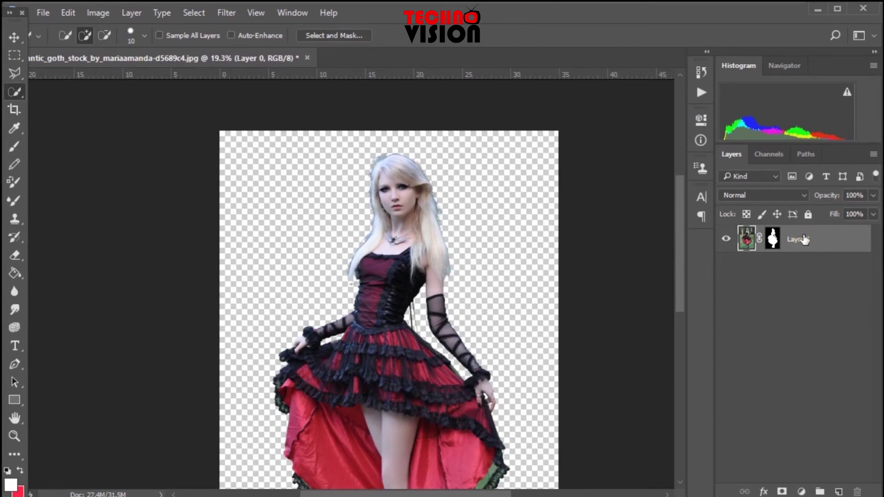
Step: Duplicate Layer 0 together with its mask and switch the copy off and on to compare the two layers
{"action": "key", "text": "ctrl+j"}
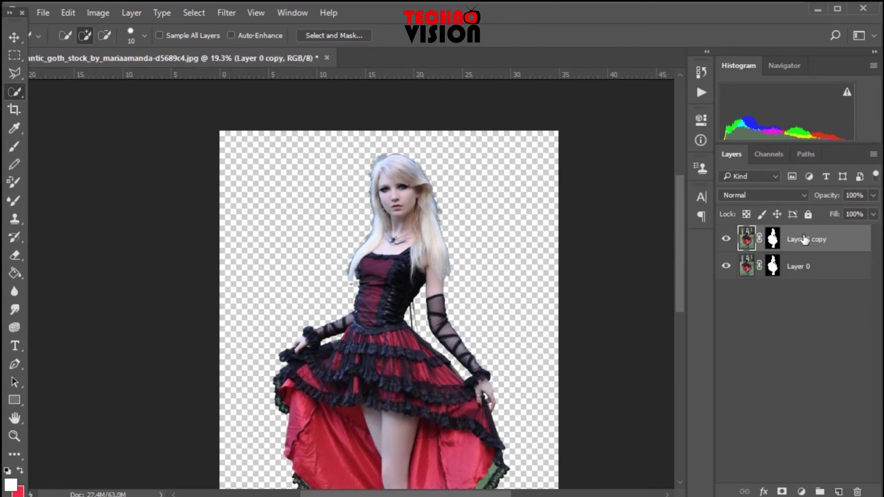
{"action": "left_click", "coordinate": [805, 275]}
{"action": "left_click", "coordinate": [771, 238]}
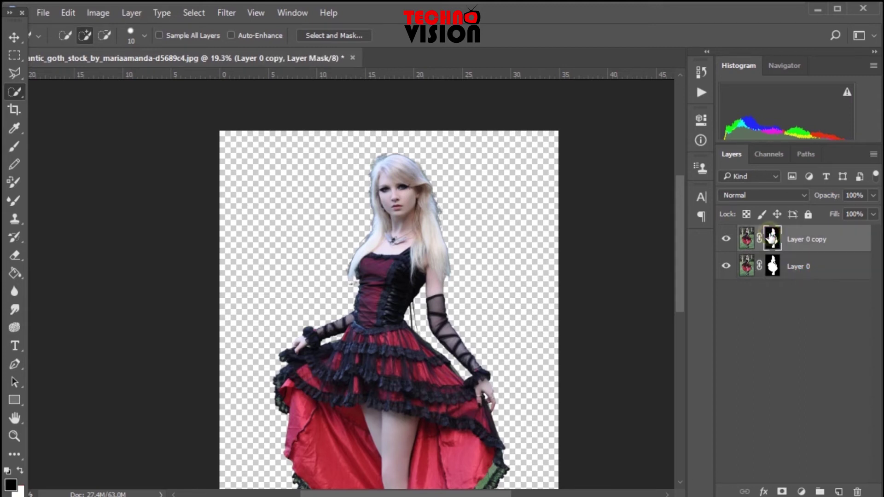
{"action": "left_click", "coordinate": [725, 240]}
{"action": "left_click", "coordinate": [724, 240]}
{"action": "left_click", "coordinate": [725, 240]}
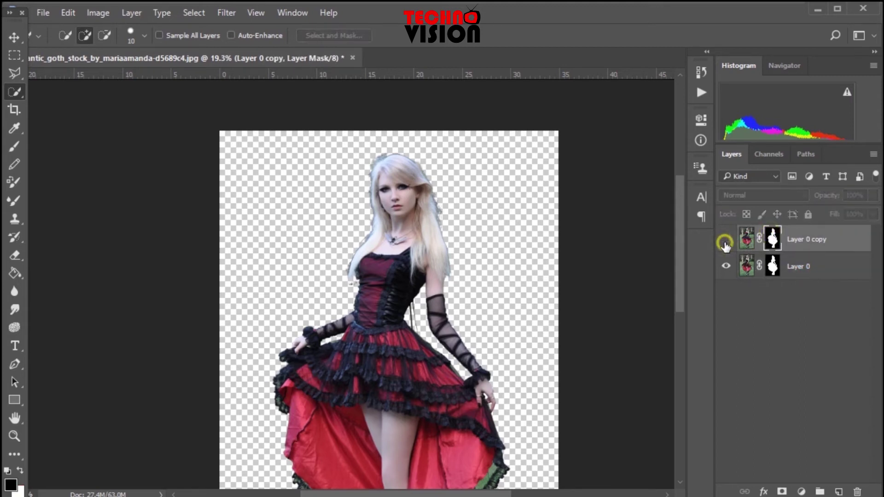
{"action": "left_click", "coordinate": [725, 240]}
{"action": "left_click", "coordinate": [725, 240]}
{"action": "left_click", "coordinate": [724, 241]}
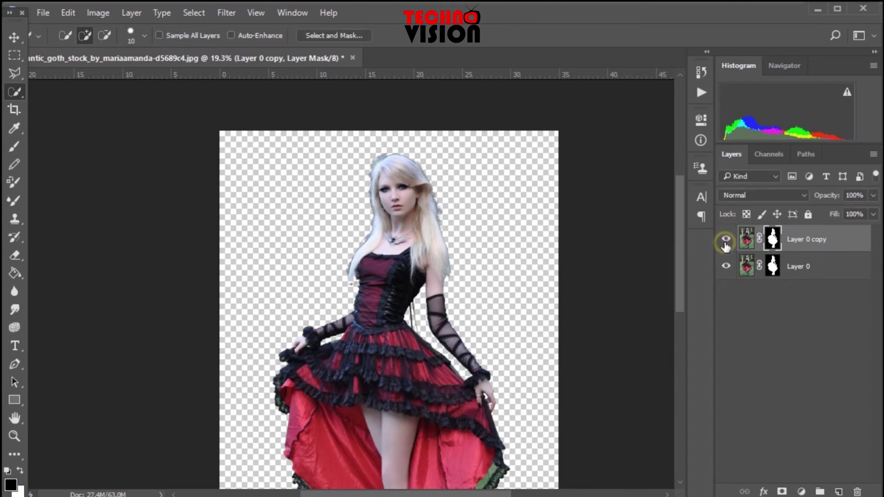
Step: Invert the layer mask of the original Layer 0 so that it shows only the forest background
{"action": "left_click", "coordinate": [805, 267]}
{"action": "left_click", "coordinate": [772, 269]}
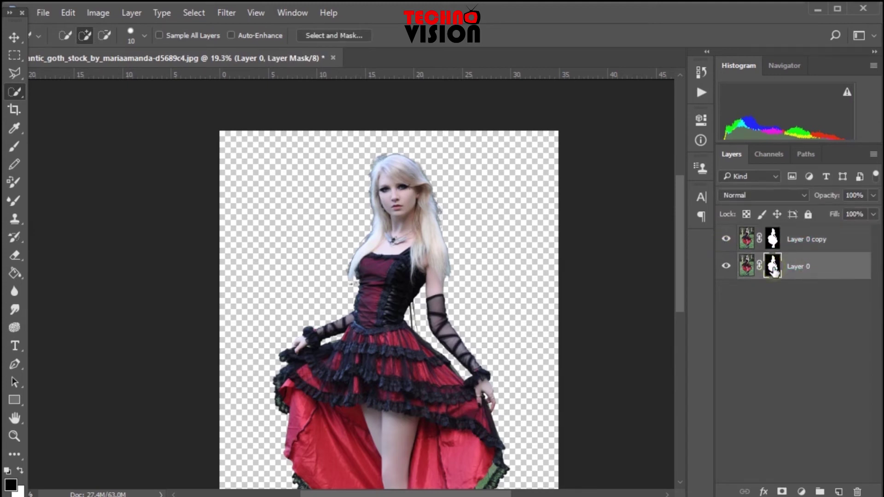
{"action": "key", "text": "ctrl+i"}
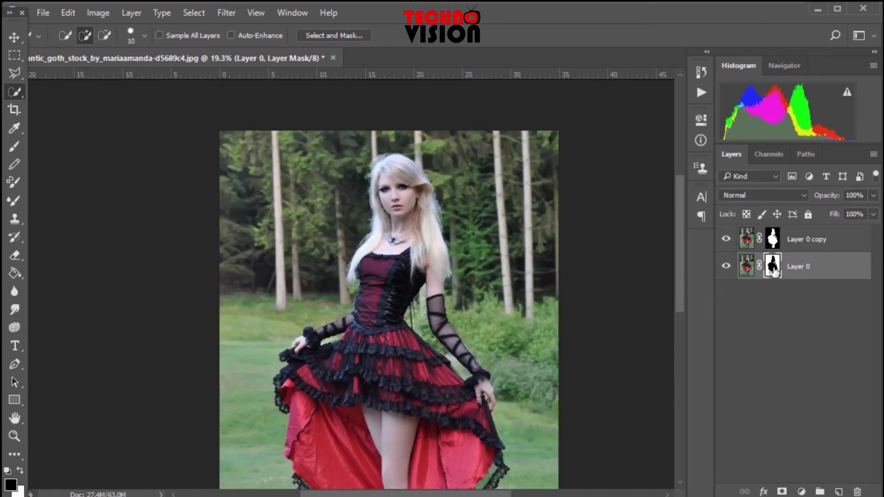
Step: Compare the layers by toggling Layer 0 copy, leave it hidden, and duplicate Layer 0 with its inverted mask
{"action": "left_click", "coordinate": [726, 238]}
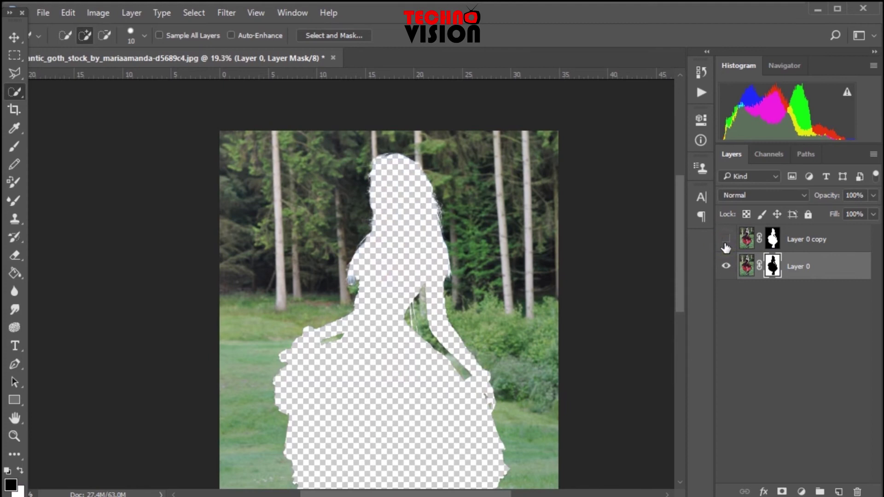
{"action": "left_click", "coordinate": [725, 244]}
{"action": "left_click", "coordinate": [724, 244]}
{"action": "left_click", "coordinate": [724, 244]}
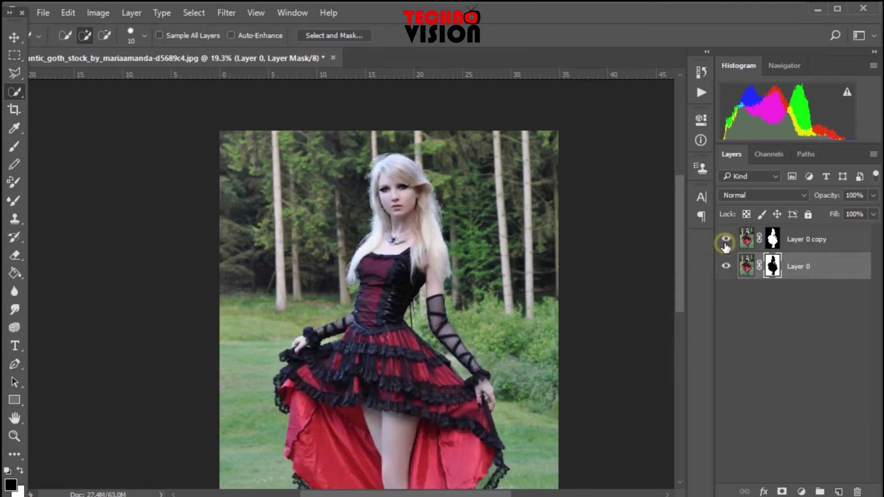
{"action": "left_click", "coordinate": [725, 244]}
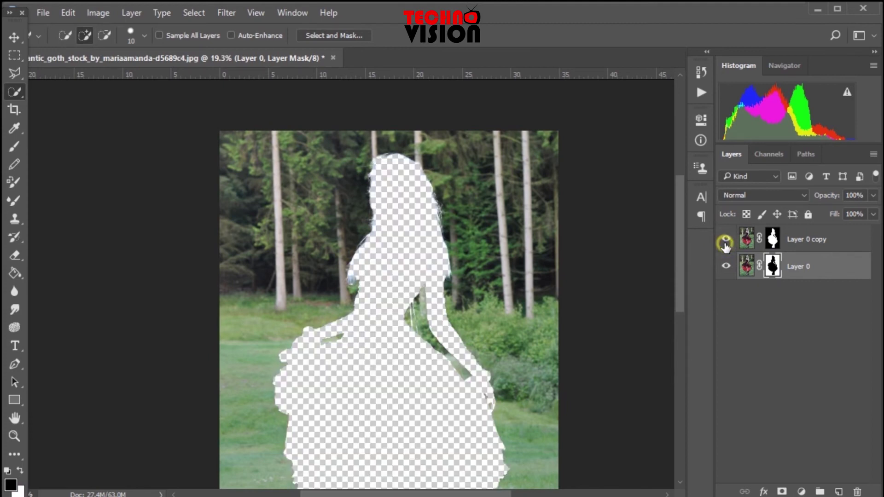
{"action": "left_click", "coordinate": [725, 244]}
{"action": "left_click", "coordinate": [725, 244]}
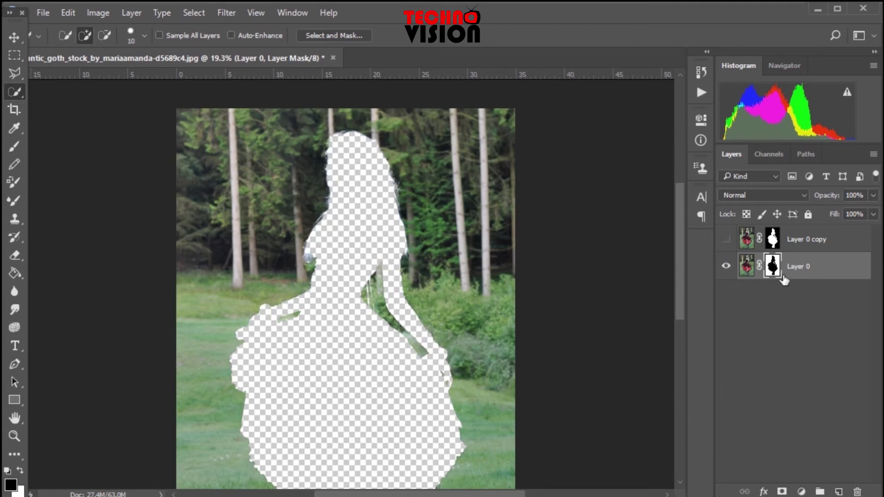
{"action": "key", "text": "ctrl+j"}
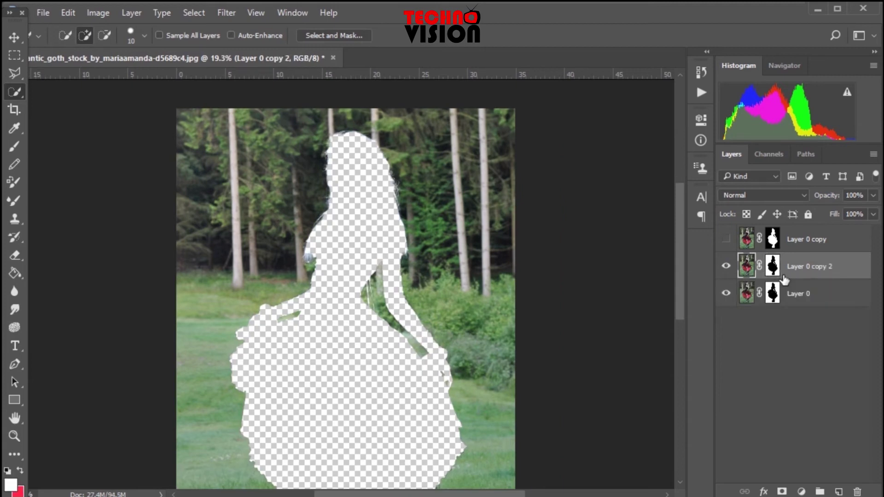
{"action": "left_click", "coordinate": [773, 266]}
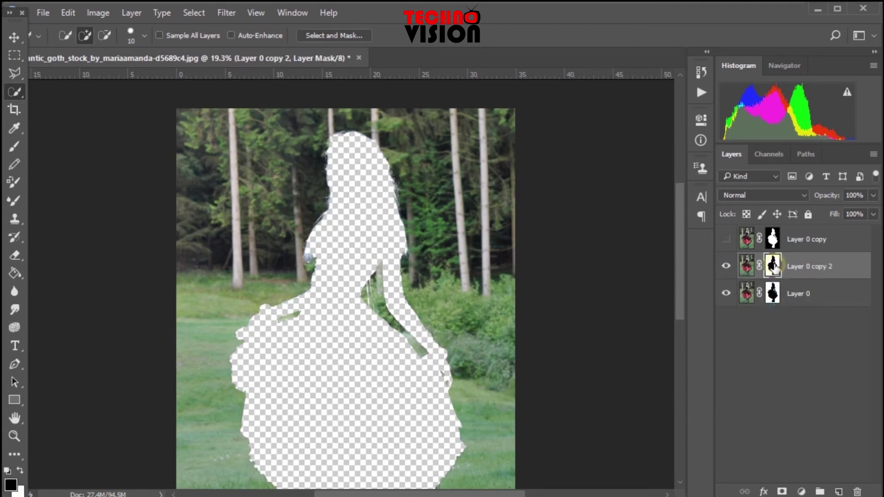
{"action": "right_click", "coordinate": [775, 270]}
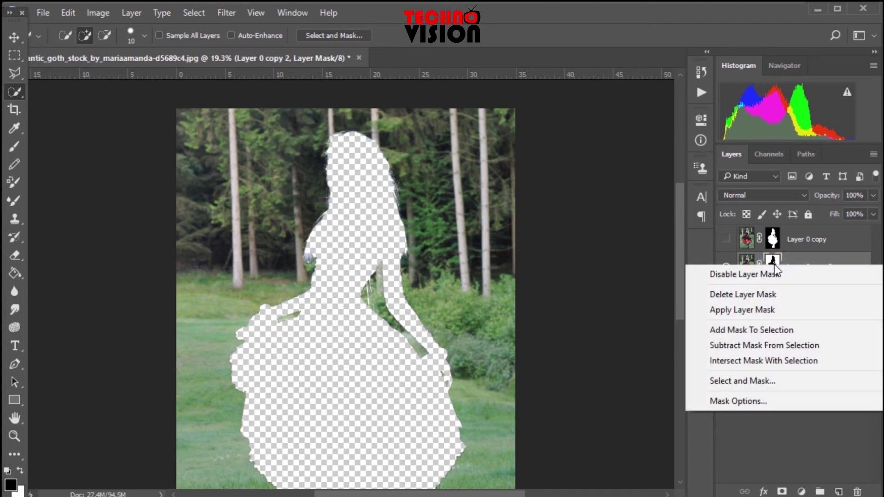
{"action": "left_click", "coordinate": [767, 295]}
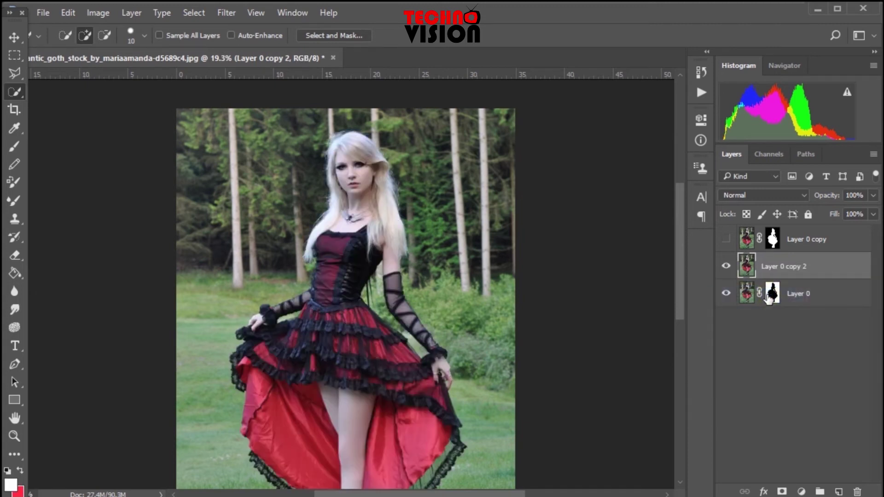
{"action": "key", "text": "ctrl+z"}
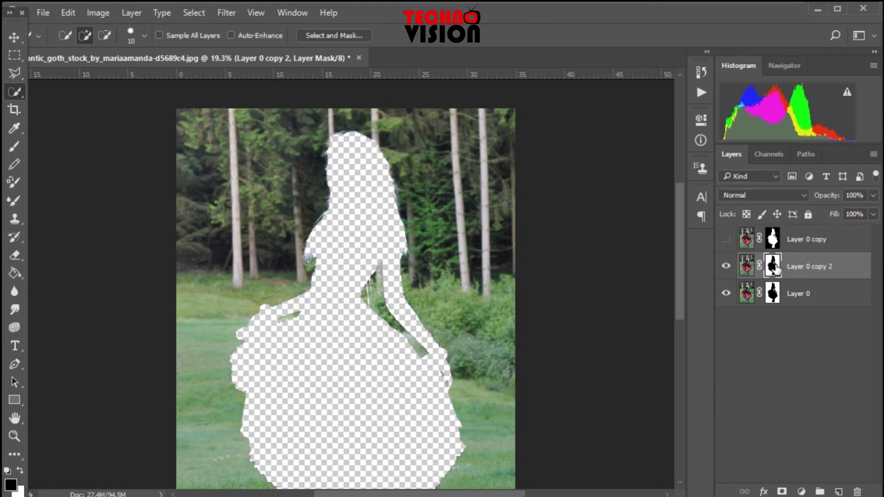
Step: Apply the layer mask of Layer 0 copy 2 permanently to its pixels
{"action": "right_click", "coordinate": [797, 268]}
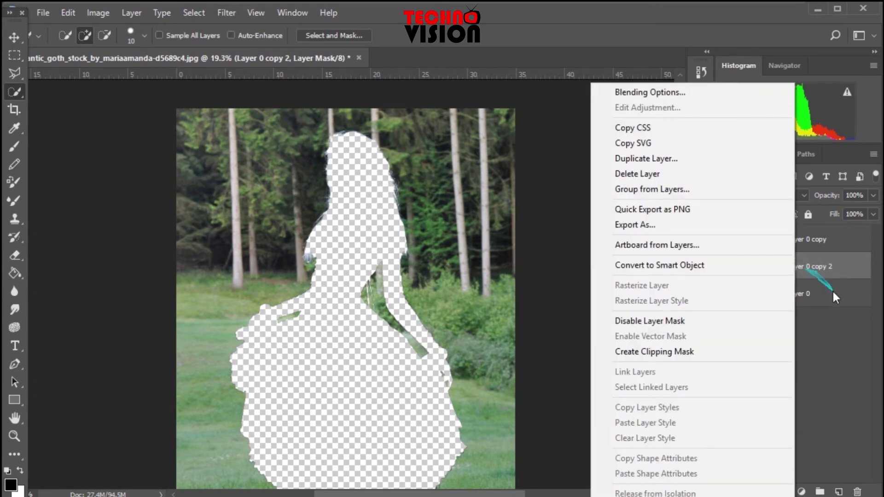
{"action": "left_click", "coordinate": [829, 318]}
{"action": "right_click", "coordinate": [771, 266]}
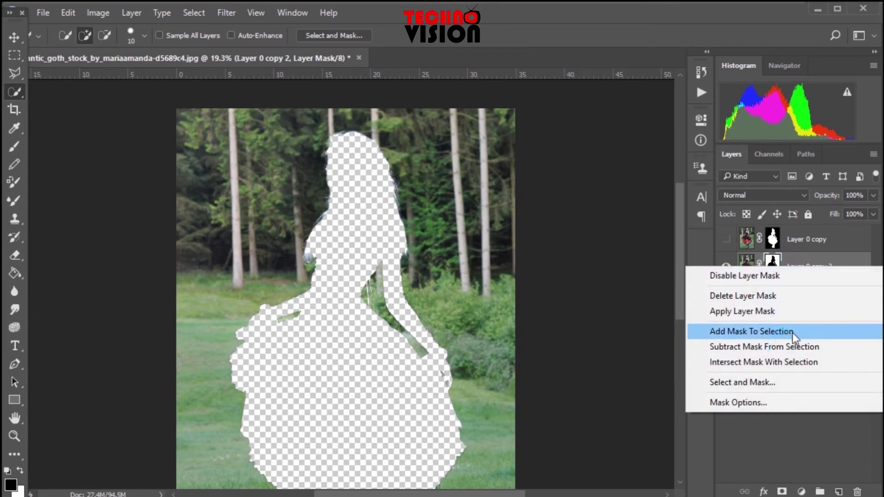
{"action": "left_click", "coordinate": [785, 313]}
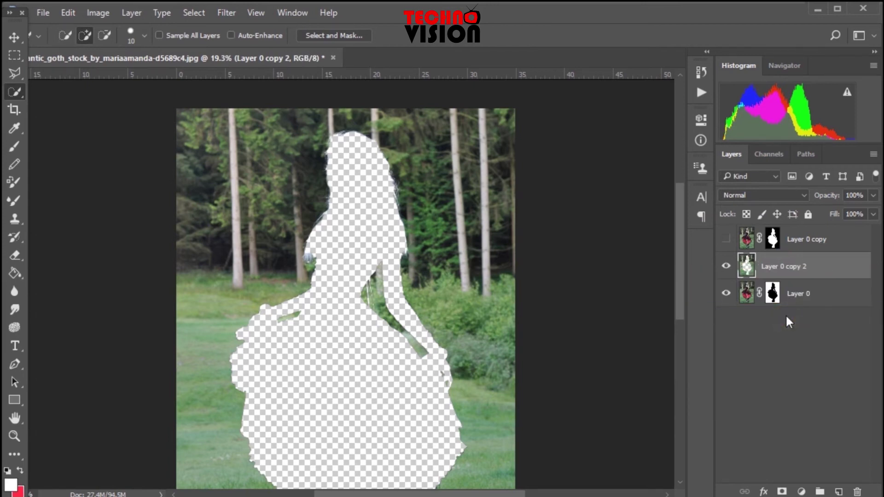
Step: Load the mask of Layer 0 as a selection and delete the selected background pixels from Layer 0
{"action": "left_click", "coordinate": [772, 294]}
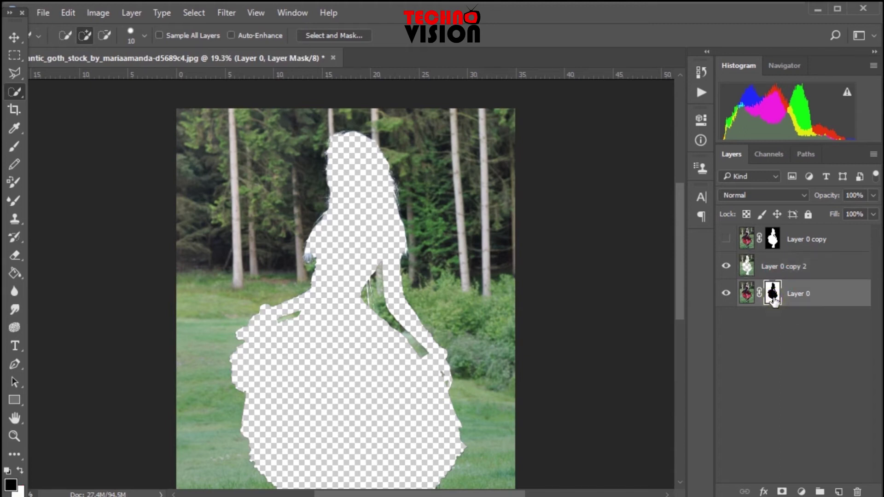
{"action": "left_click_drag", "start_coordinate": [773, 299], "coordinate": [776, 298]}
{"action": "left_click", "coordinate": [777, 302], "text": "ctrl"}
{"action": "left_click", "coordinate": [775, 267]}
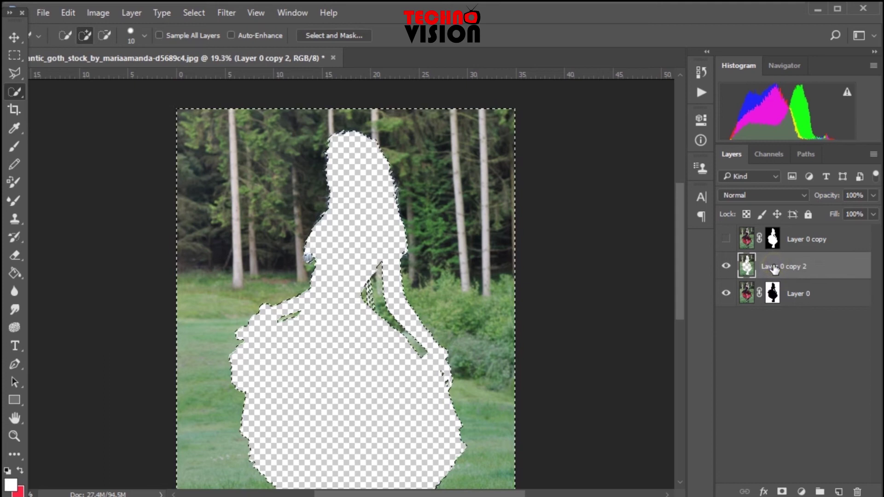
{"action": "left_click", "coordinate": [809, 296]}
{"action": "key", "text": "Delete"}
Step: Invert the selection and fill the woman-shaped hole in Layer 0 copy 2 with Content-Aware fill at 100% opacity
{"action": "left_click", "coordinate": [790, 269]}
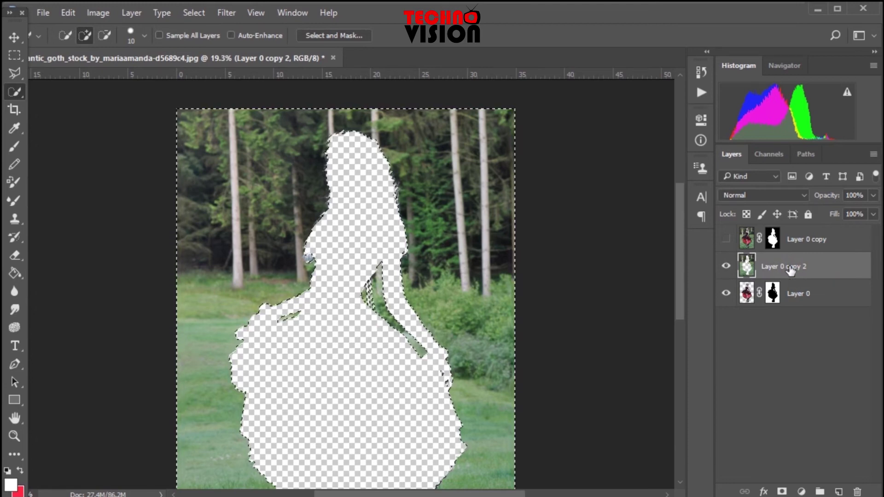
{"action": "key", "text": "ctrl+shift+i"}
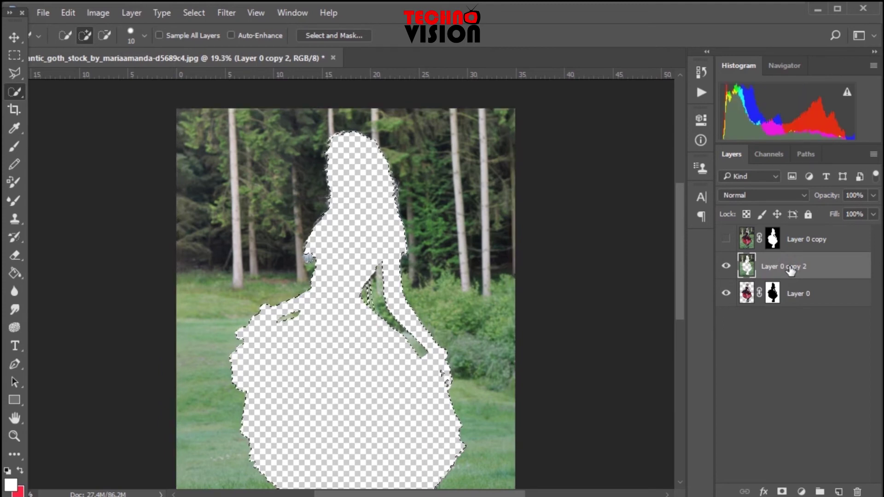
{"action": "key", "text": "shift+F5"}
{"action": "left_click", "coordinate": [462, 196]}
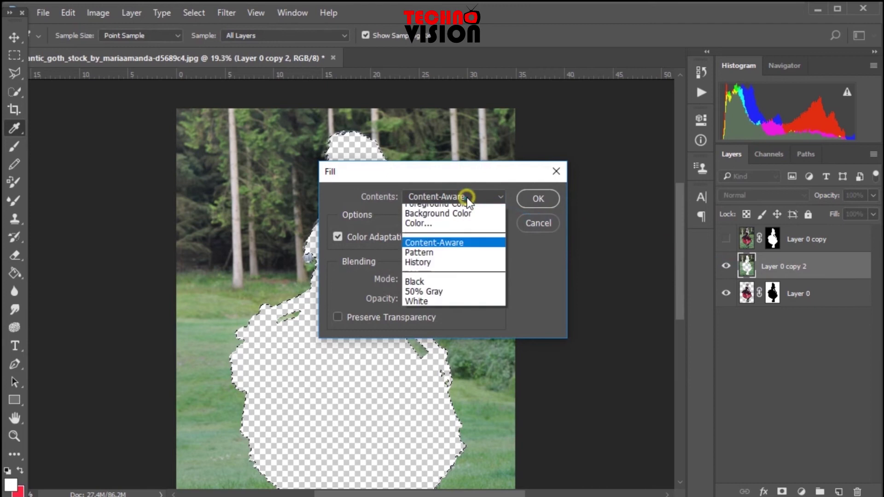
{"action": "left_click", "coordinate": [463, 250]}
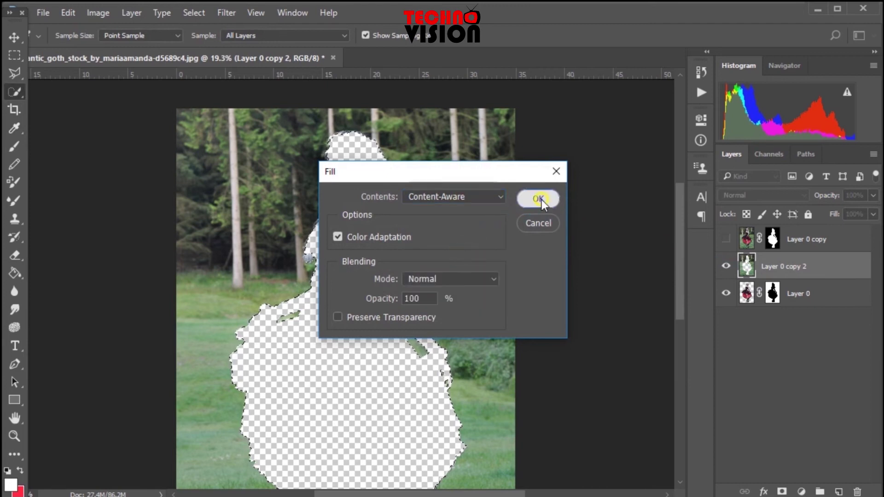
{"action": "left_click", "coordinate": [541, 200]}
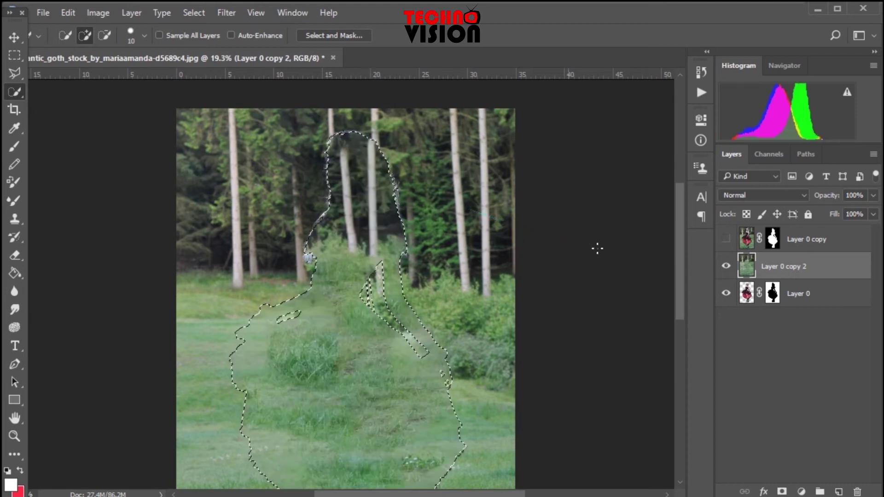
Step: Deselect the woman's outline and delete the bottom Layer 0
{"action": "left_click", "coordinate": [809, 295]}
{"action": "left_click", "coordinate": [811, 265]}
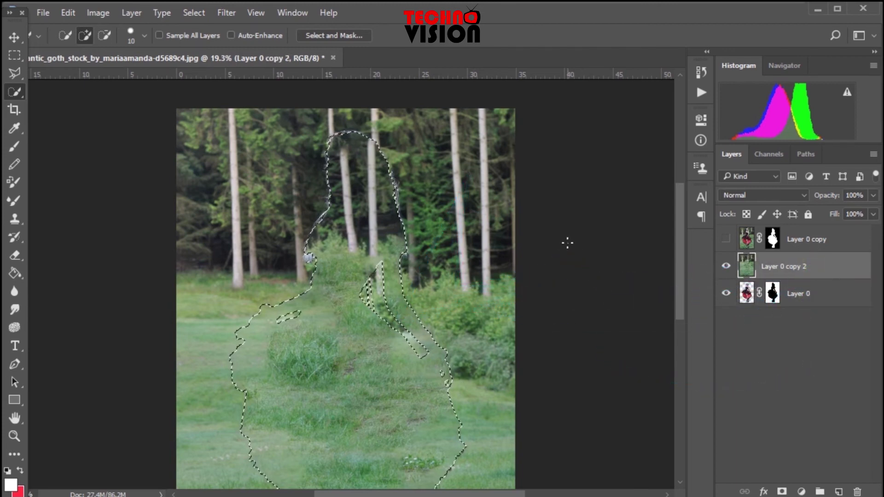
{"action": "left_click", "coordinate": [14, 39]}
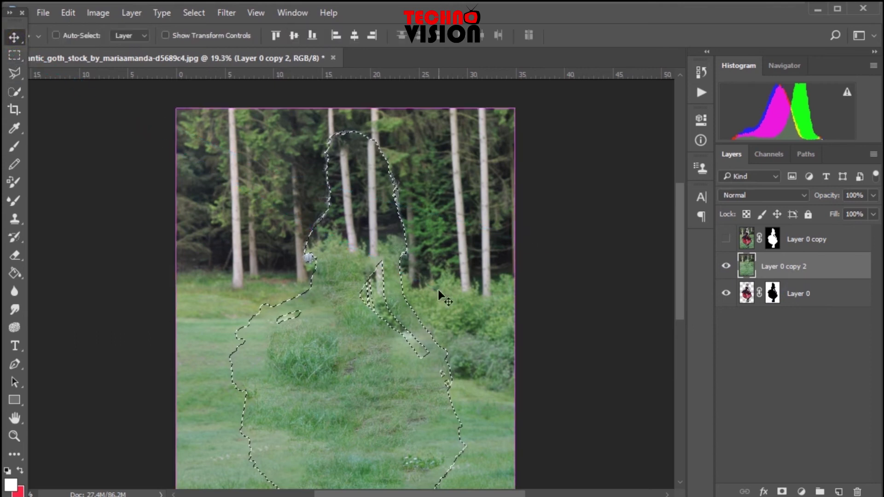
{"action": "key", "text": "ctrl+d"}
{"action": "key", "text": "ctrl"}
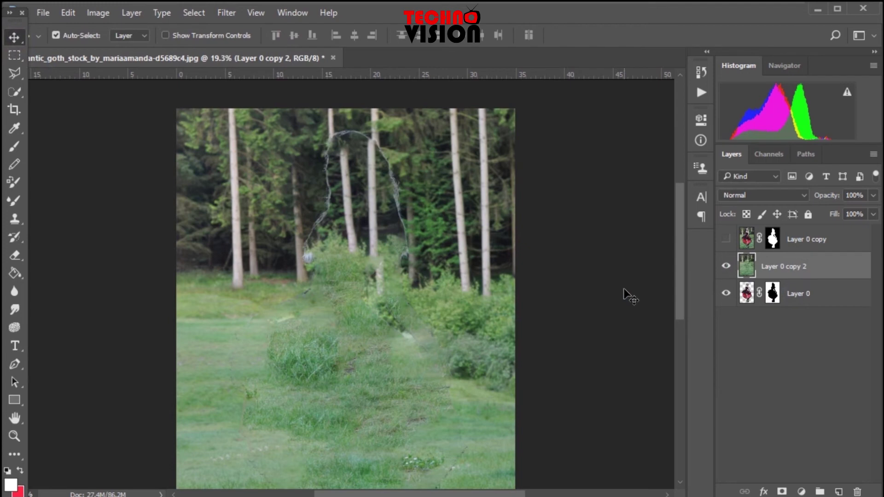
{"action": "left_click", "coordinate": [815, 294]}
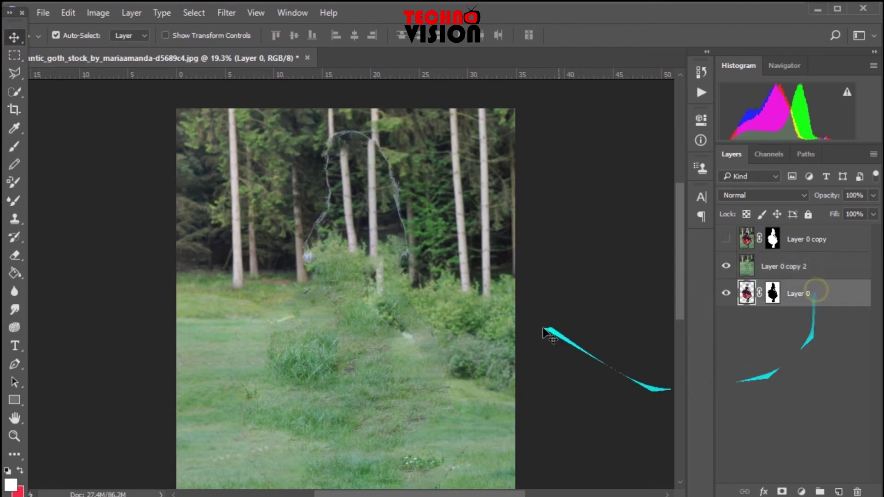
{"action": "key", "text": "Delete"}
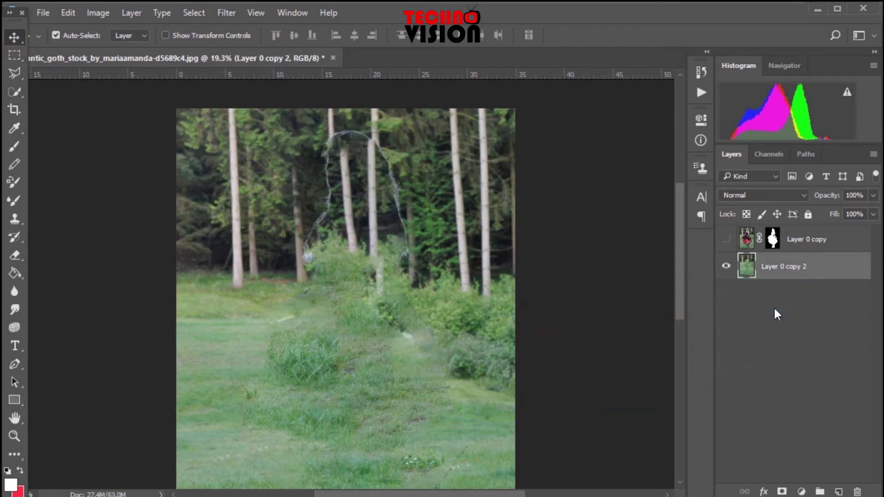
Step: Examine the filled forest background on Layer 0 copy 2 close up along the former hair outline and as a whole
{"action": "left_click", "coordinate": [805, 238]}
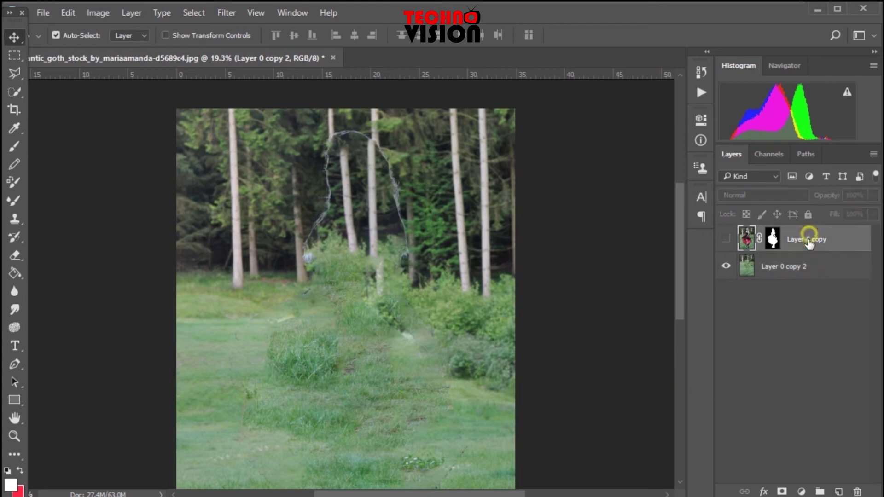
{"action": "left_click", "coordinate": [803, 268]}
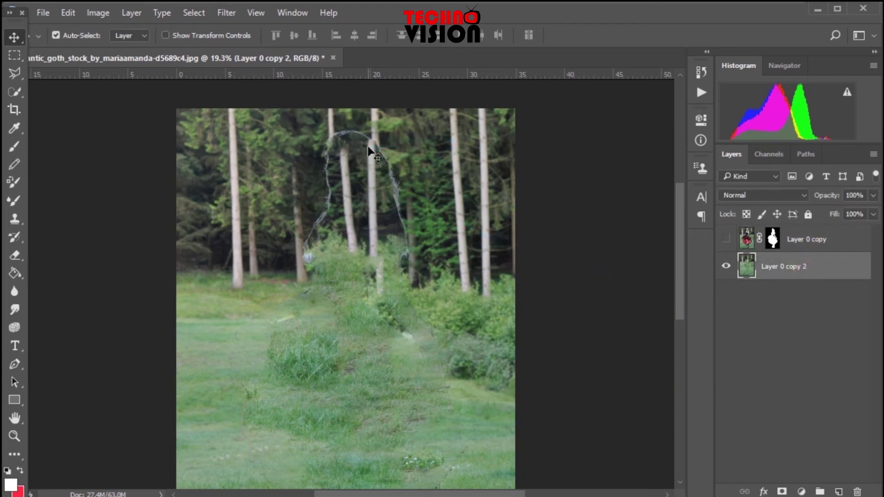
{"action": "scroll", "coordinate": [390, 169], "scroll_direction": "up", "scroll_amount": 5}
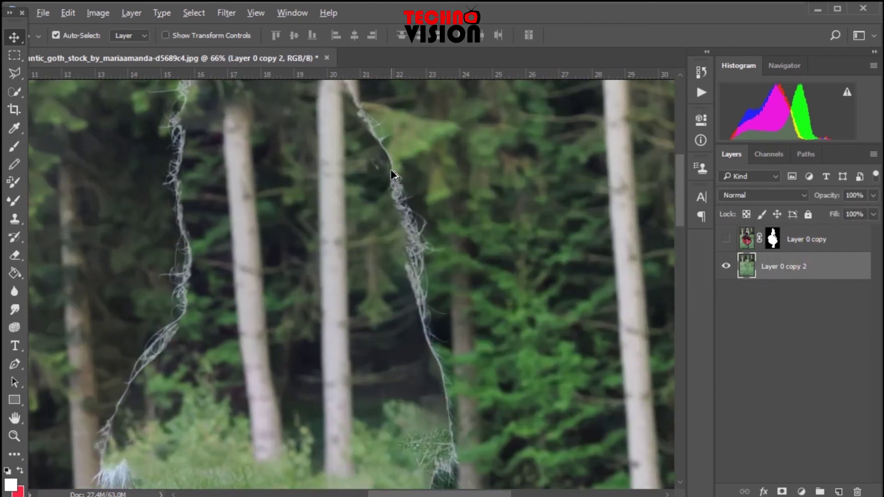
{"action": "scroll", "coordinate": [391, 171], "scroll_direction": "down", "scroll_amount": 4}
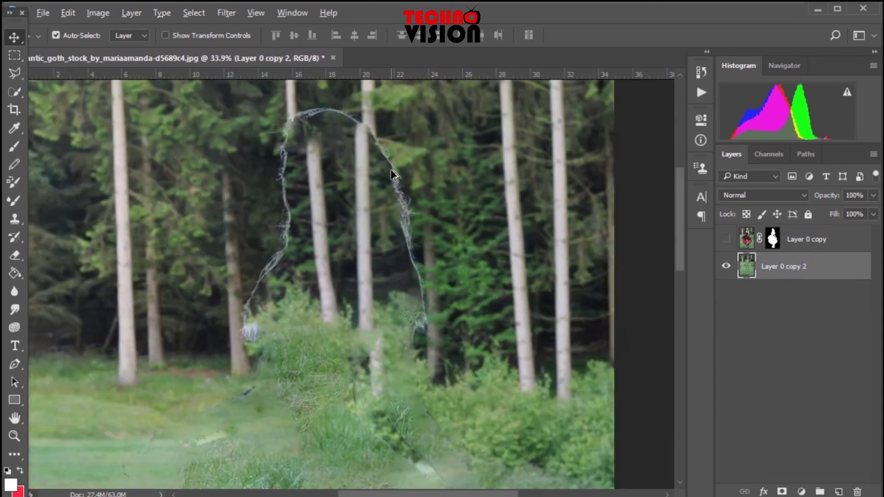
{"action": "scroll", "coordinate": [392, 174], "scroll_direction": "down", "scroll_amount": 4}
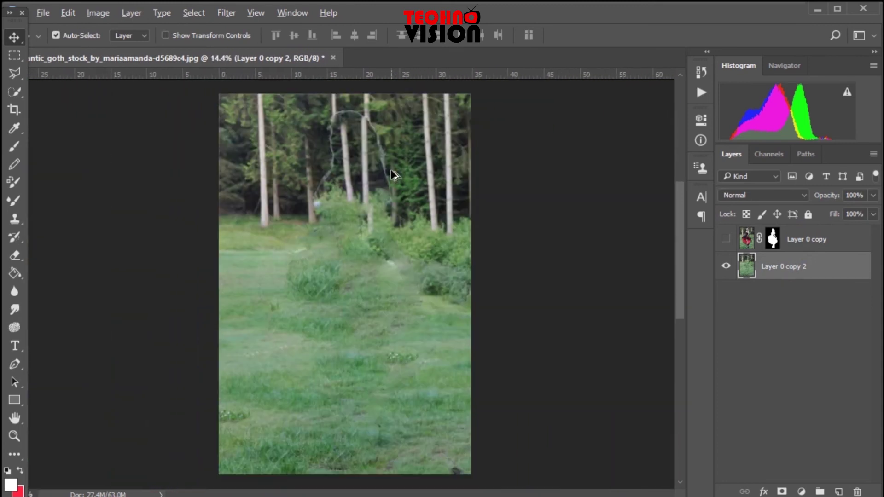
Step: Compare the filled background with the full picture by toggling Layer 0 copy, checking the trees and the hair area close up
{"action": "scroll", "coordinate": [392, 174], "scroll_direction": "up", "scroll_amount": 4}
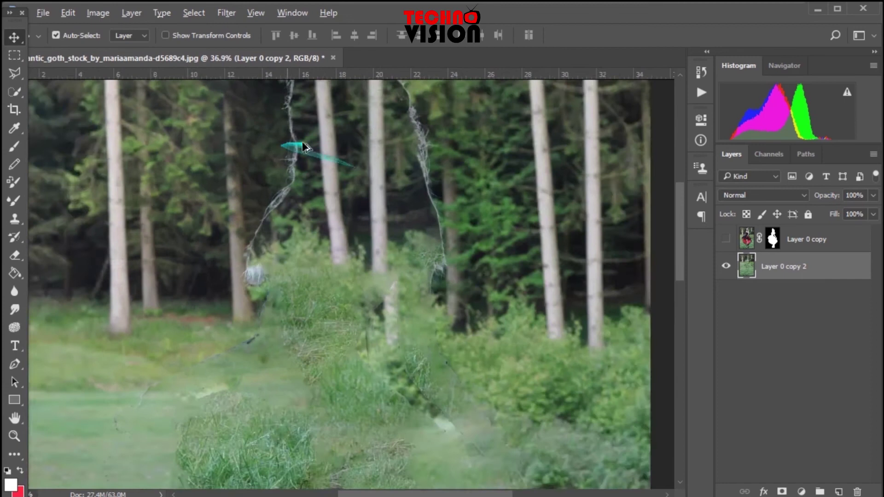
{"action": "scroll", "coordinate": [542, 276], "scroll_direction": "down", "scroll_amount": 4}
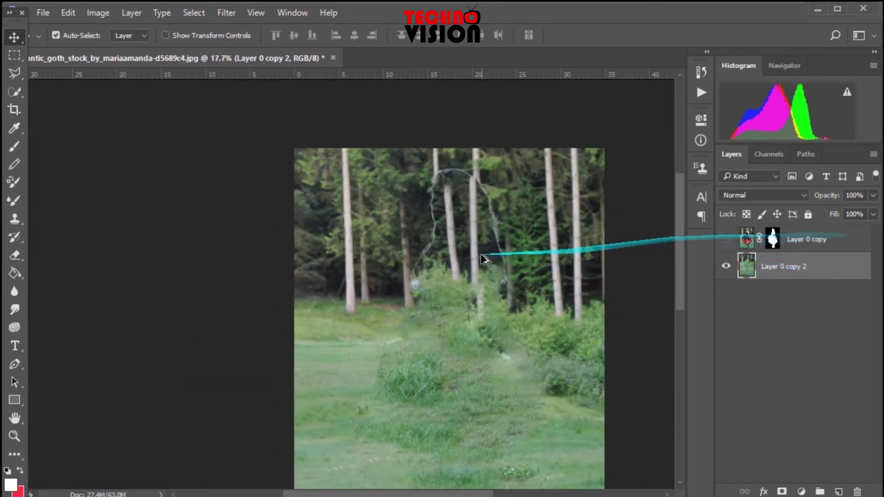
{"action": "left_click", "coordinate": [726, 239]}
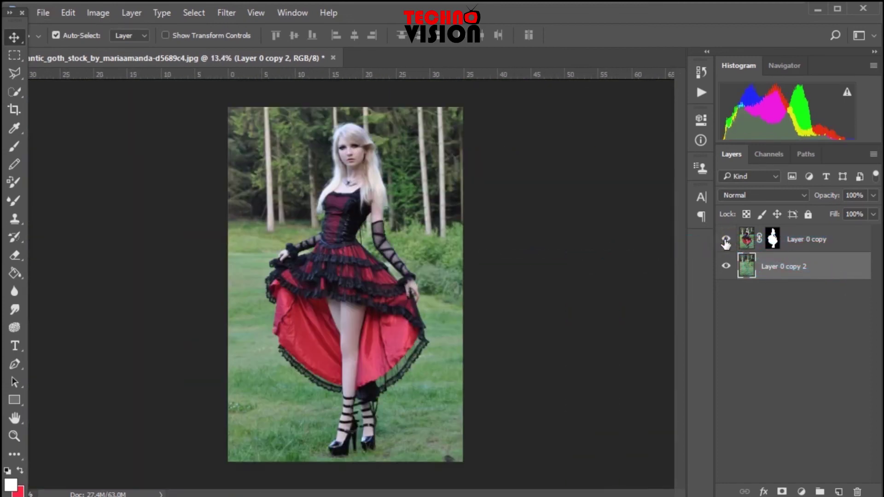
{"action": "scroll", "coordinate": [454, 133], "scroll_direction": "up", "scroll_amount": 5}
{"action": "scroll", "coordinate": [479, 225], "scroll_direction": "down", "scroll_amount": 2}
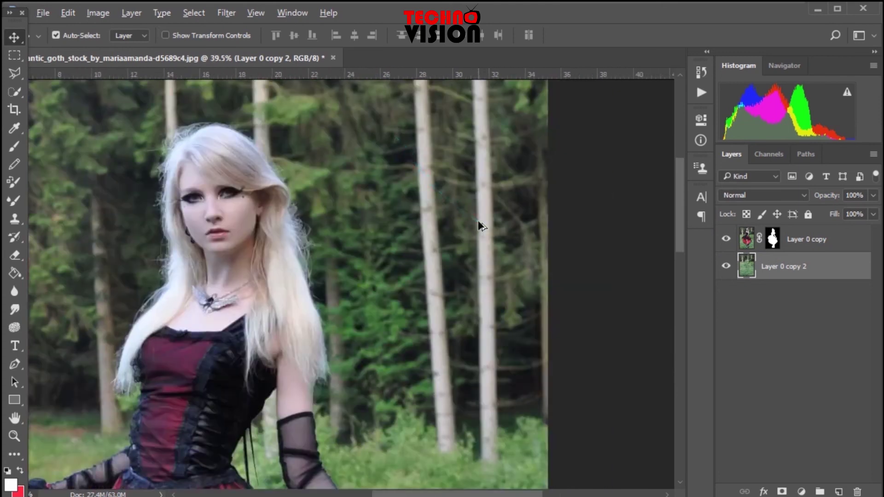
{"action": "scroll", "coordinate": [479, 225], "scroll_direction": "down", "scroll_amount": 3}
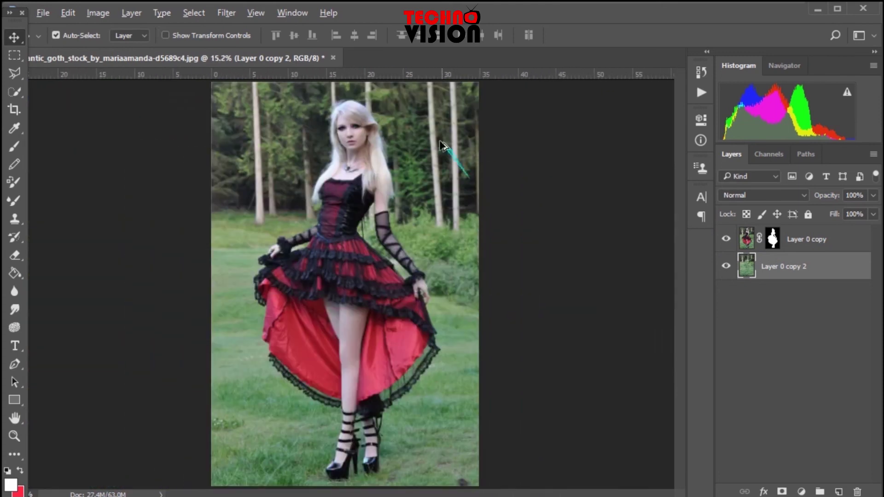
{"action": "left_click", "coordinate": [724, 240]}
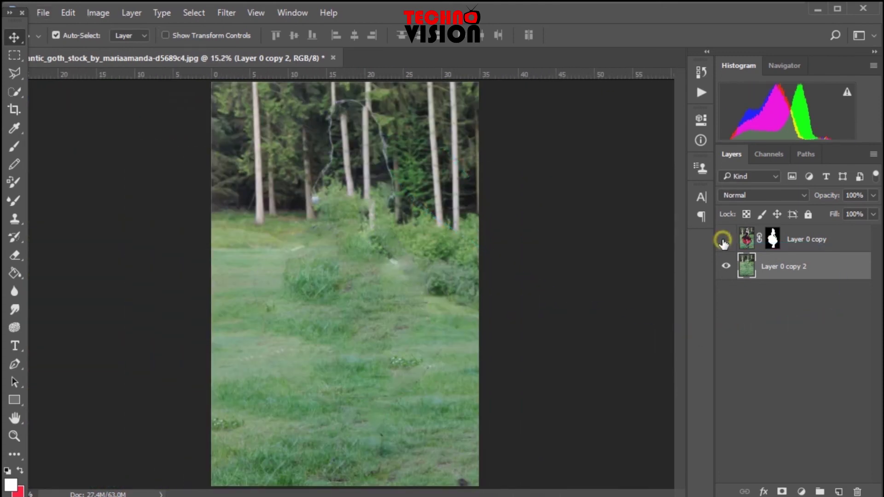
{"action": "left_click", "coordinate": [725, 241]}
{"action": "left_click", "coordinate": [724, 240]}
{"action": "left_click", "coordinate": [724, 240]}
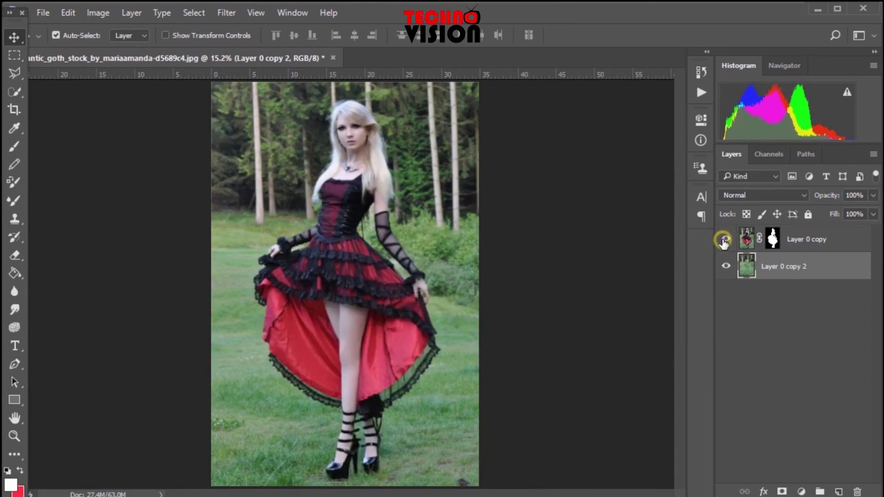
Step: Hide Layer 0 copy and remove the leftover hair strands beside the left-hand trees on Layer 0 copy 2 with a 50 px Clone Stamp
{"action": "left_click", "coordinate": [726, 241]}
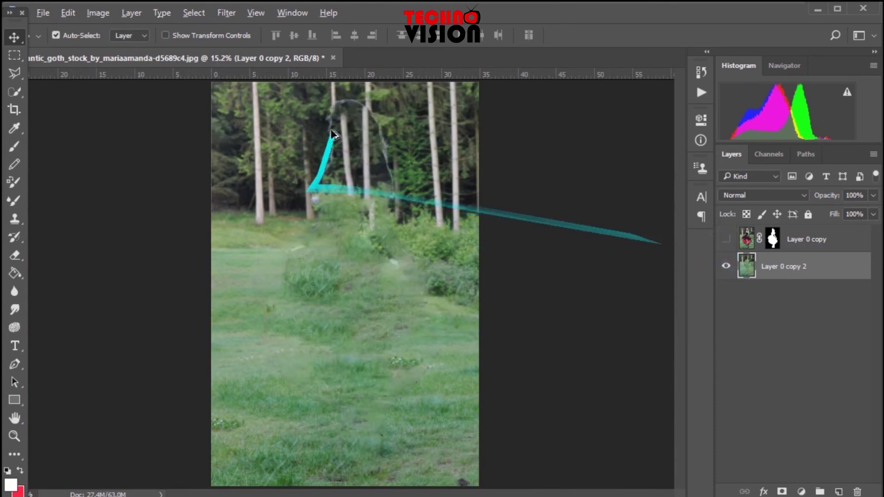
{"action": "scroll", "coordinate": [334, 214], "scroll_direction": "up", "scroll_amount": 3}
{"action": "scroll", "coordinate": [333, 214], "scroll_direction": "up", "scroll_amount": 3}
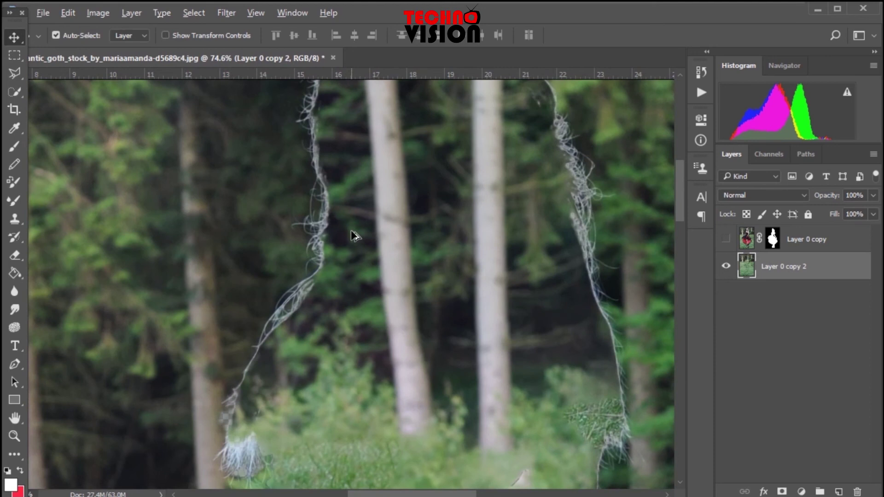
{"action": "left_click", "coordinate": [17, 219]}
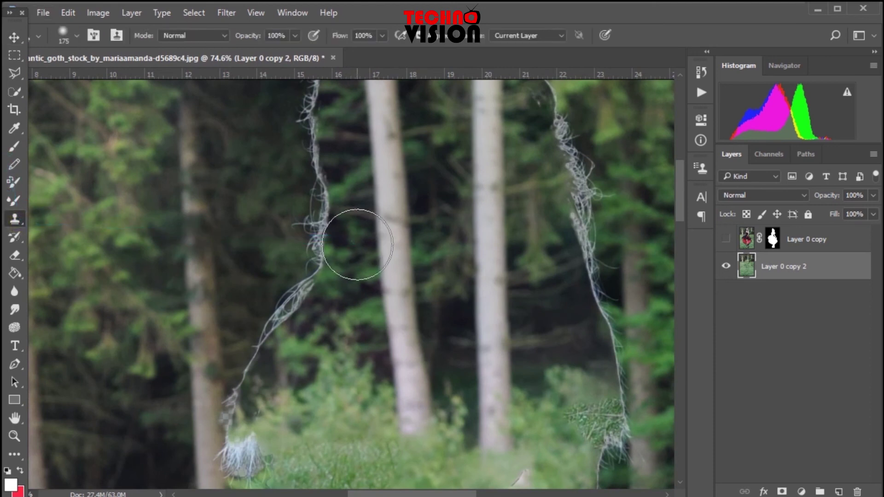
{"action": "key", "text": "bracketleft"}
{"action": "key", "text": "bracketleft"}
{"action": "key", "text": "bracketleft"}
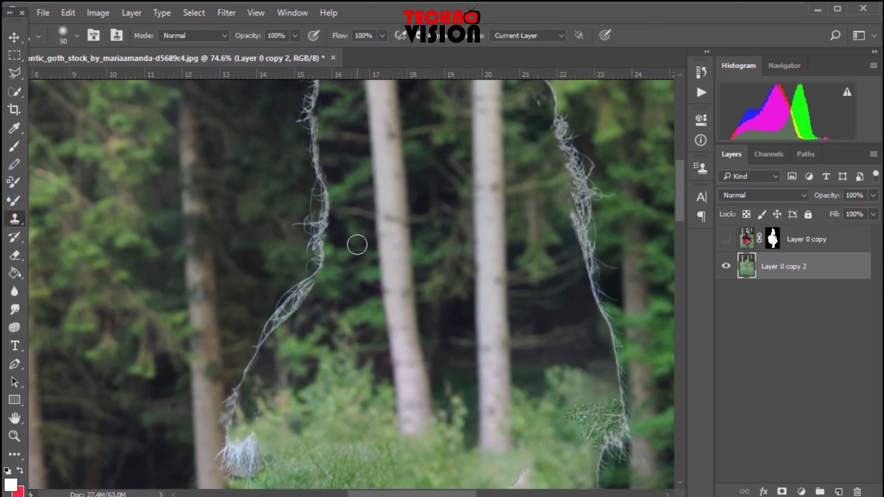
{"action": "mouse_move", "coordinate": [322, 213]}
{"action": "left_mouse_down"}
{"action": "mouse_move", "coordinate": [310, 258]}
{"action": "mouse_move", "coordinate": [322, 200]}
{"action": "mouse_move", "coordinate": [296, 293]}
{"action": "mouse_move", "coordinate": [265, 303]}
{"action": "mouse_move", "coordinate": [278, 315]}
{"action": "mouse_move", "coordinate": [229, 411]}
{"action": "mouse_move", "coordinate": [247, 463]}
{"action": "mouse_move", "coordinate": [230, 322]}
{"action": "left_mouse_up"}
{"action": "scroll", "coordinate": [561, 339], "scroll_direction": "down", "scroll_amount": 3}
Step: Clone forest texture over the remaining hair strands along the right-hand side of the former outline on Layer 0 copy 2
{"action": "scroll", "coordinate": [483, 333], "scroll_direction": "up", "scroll_amount": 4}
{"action": "mouse_move", "coordinate": [483, 332]}
{"action": "left_mouse_down"}
{"action": "mouse_move", "coordinate": [513, 266]}
{"action": "mouse_move", "coordinate": [499, 236]}
{"action": "mouse_move", "coordinate": [512, 198]}
{"action": "mouse_move", "coordinate": [564, 194]}
{"action": "mouse_move", "coordinate": [588, 178]}
{"action": "mouse_move", "coordinate": [381, 217]}
{"action": "mouse_move", "coordinate": [446, 247]}
{"action": "mouse_move", "coordinate": [494, 321]}
{"action": "mouse_move", "coordinate": [515, 363]}
{"action": "mouse_move", "coordinate": [515, 396]}
{"action": "mouse_move", "coordinate": [543, 434]}
{"action": "left_mouse_up"}
{"action": "scroll", "coordinate": [542, 434], "scroll_direction": "down", "scroll_amount": 4}
{"action": "mouse_move", "coordinate": [524, 264]}
{"action": "left_mouse_down"}
{"action": "mouse_move", "coordinate": [558, 289]}
{"action": "mouse_move", "coordinate": [570, 369]}
{"action": "mouse_move", "coordinate": [546, 393]}
{"action": "mouse_move", "coordinate": [537, 361]}
{"action": "left_mouse_up"}
{"action": "scroll", "coordinate": [562, 365], "scroll_direction": "down", "scroll_amount": 2}
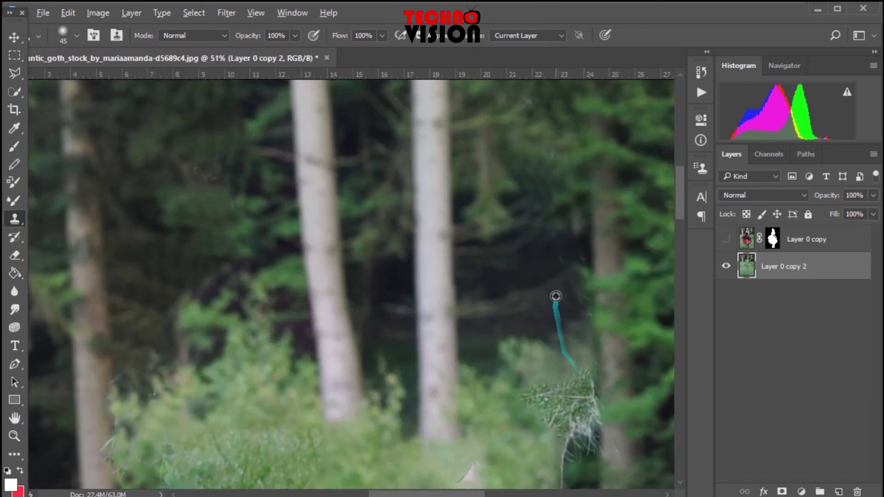
{"action": "scroll", "coordinate": [568, 268], "scroll_direction": "up", "scroll_amount": 2}
{"action": "left_click_drag", "start_coordinate": [521, 297], "coordinate": [589, 337]}
Step: Show the woman's Layer 0 copy again and duplicate the cleaned background Layer 0 copy 2
{"action": "key", "text": "ctrl+0"}
{"action": "key", "text": "v"}
{"action": "left_click", "coordinate": [725, 239]}
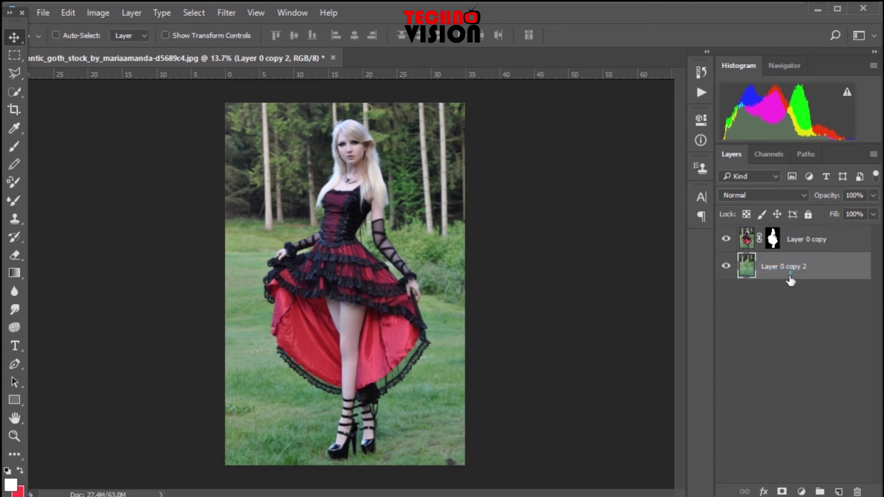
{"action": "key", "text": "ctrl+j"}
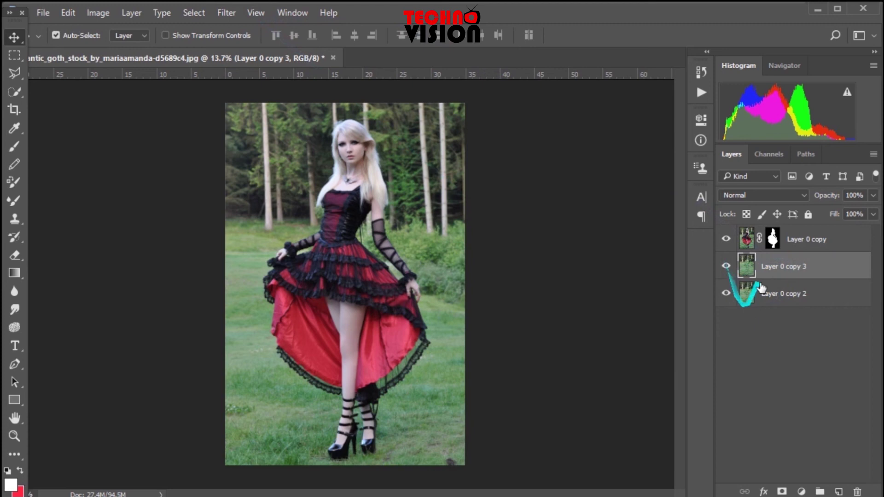
Step: Start a Field Blur on the duplicated background layer and set its blur to 45 px
{"action": "left_click", "coordinate": [230, 14]}
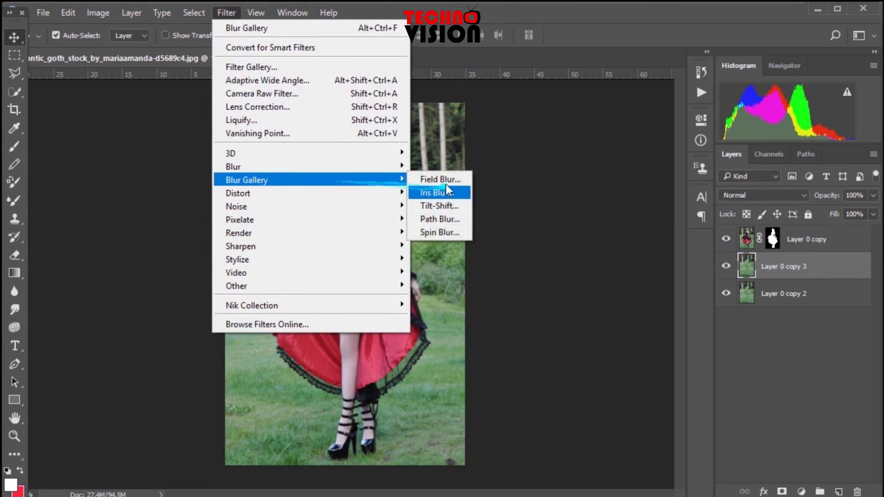
{"action": "left_click", "coordinate": [441, 179]}
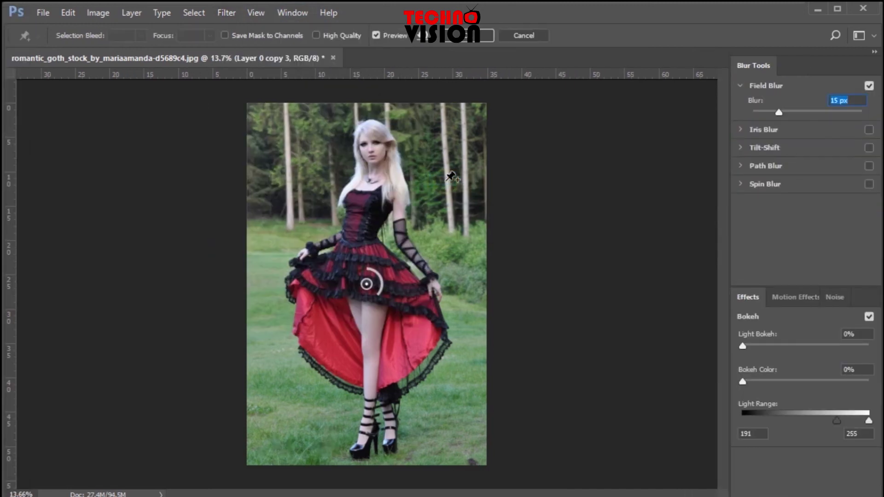
{"action": "left_click", "coordinate": [780, 111]}
{"action": "type", "text": "4"}
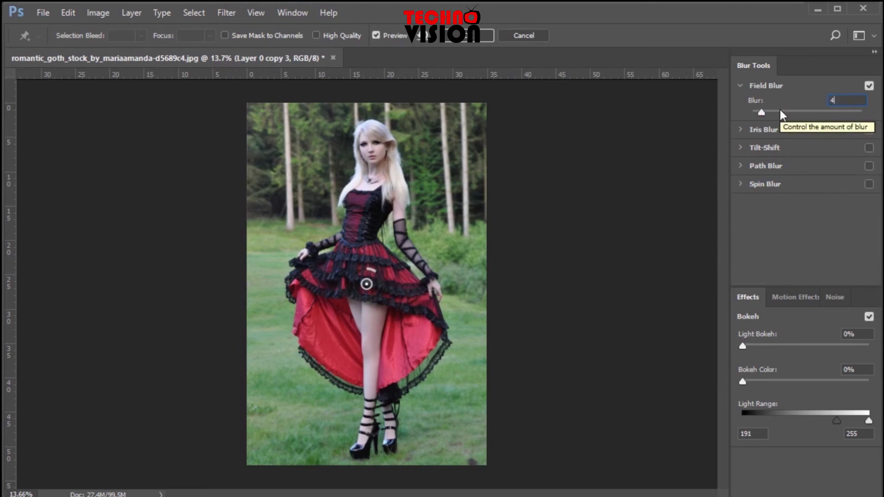
{"action": "type", "text": "5"}
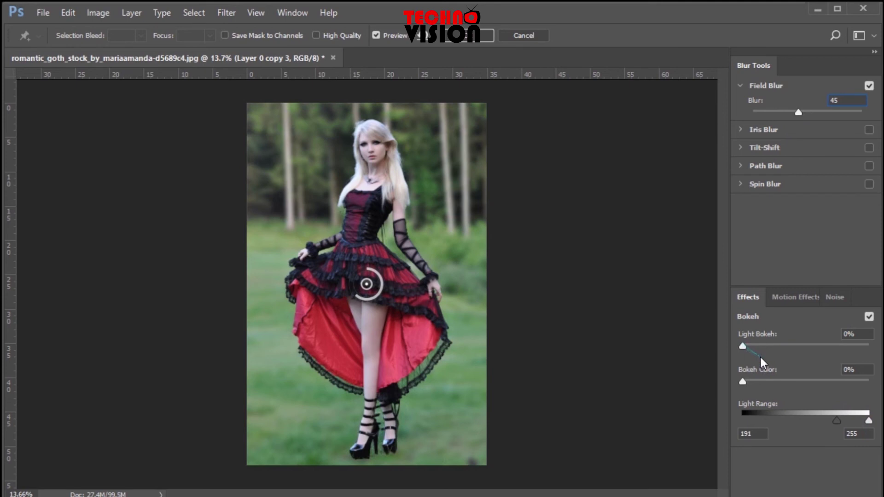
Step: Set the Light Bokeh to 36% and the Light Range to 179–189, and commit the Field Blur
{"action": "left_click_drag", "start_coordinate": [743, 347], "coordinate": [788, 349]}
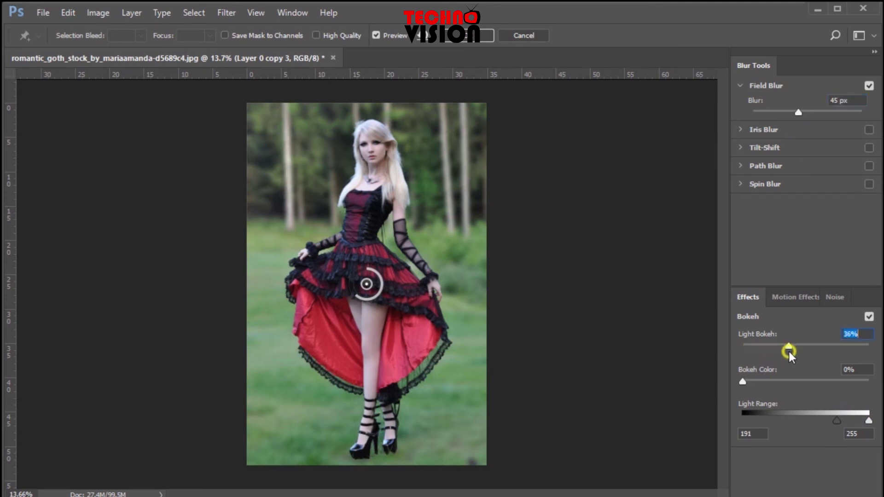
{"action": "left_click_drag", "start_coordinate": [868, 421], "coordinate": [836, 422]}
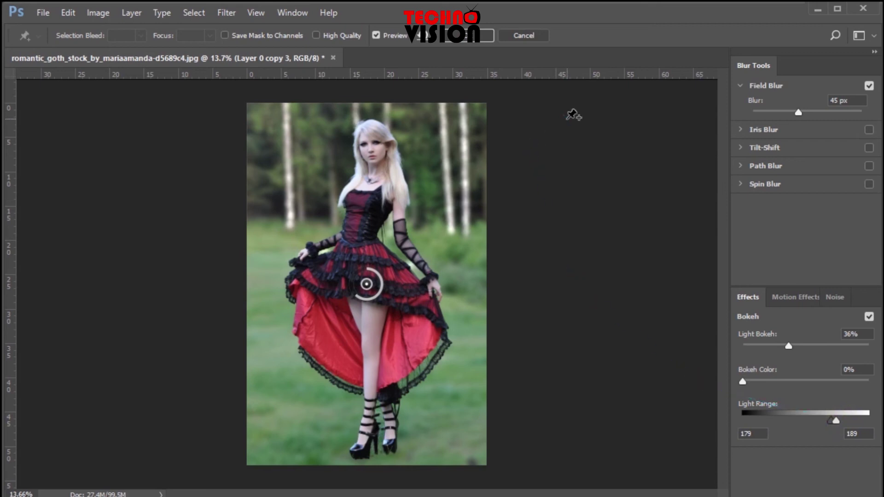
{"action": "left_click", "coordinate": [470, 41]}
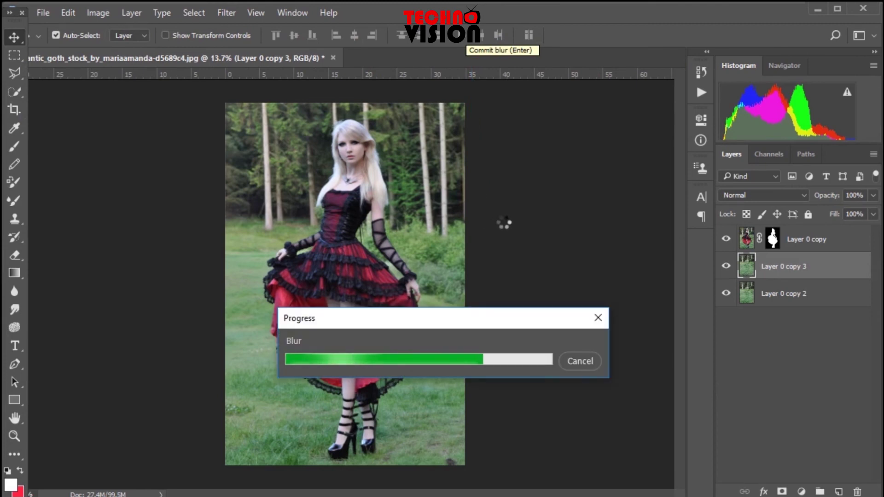
Step: Add a mask to Layer 0 copy 3 and draw a black-to-white linear gradient upward from below the feet to about the thighs
{"action": "left_click", "coordinate": [781, 491]}
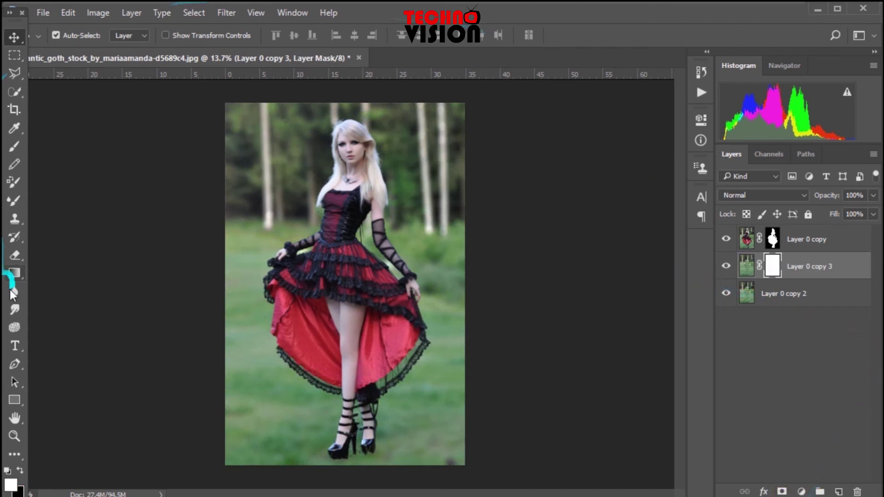
{"action": "left_click", "coordinate": [15, 274]}
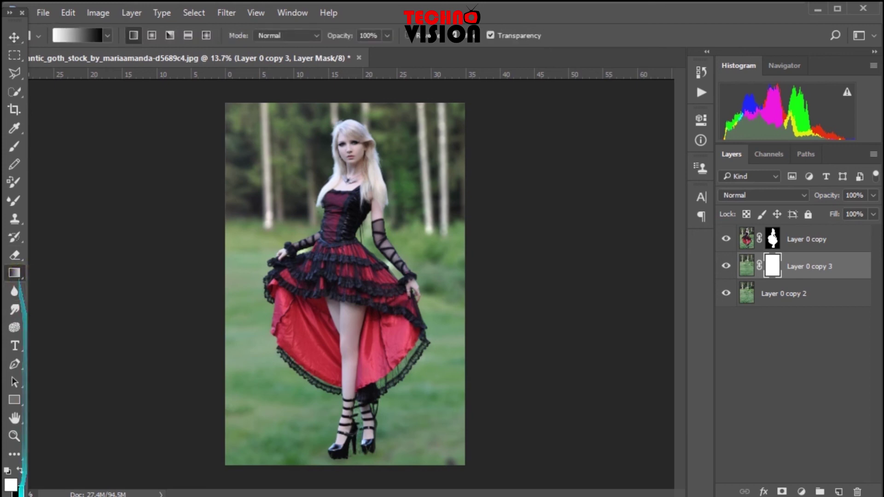
{"action": "left_click", "coordinate": [19, 470]}
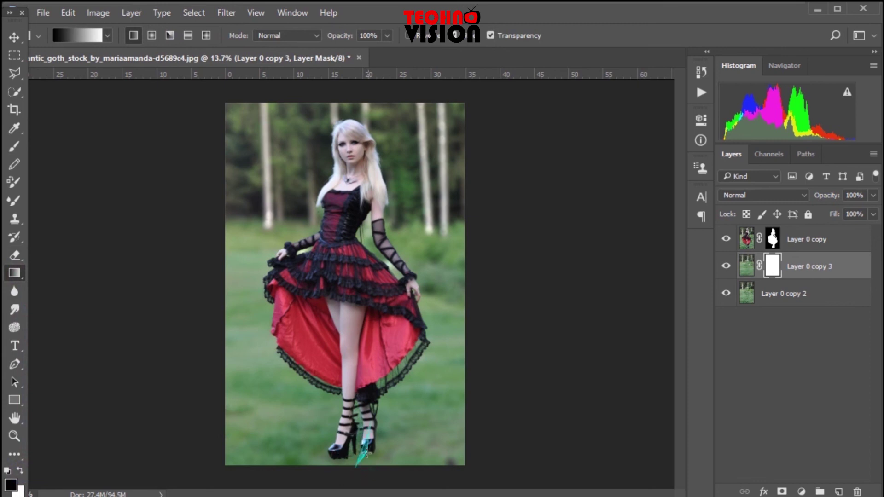
{"action": "left_click_drag", "start_coordinate": [354, 472], "coordinate": [358, 371]}
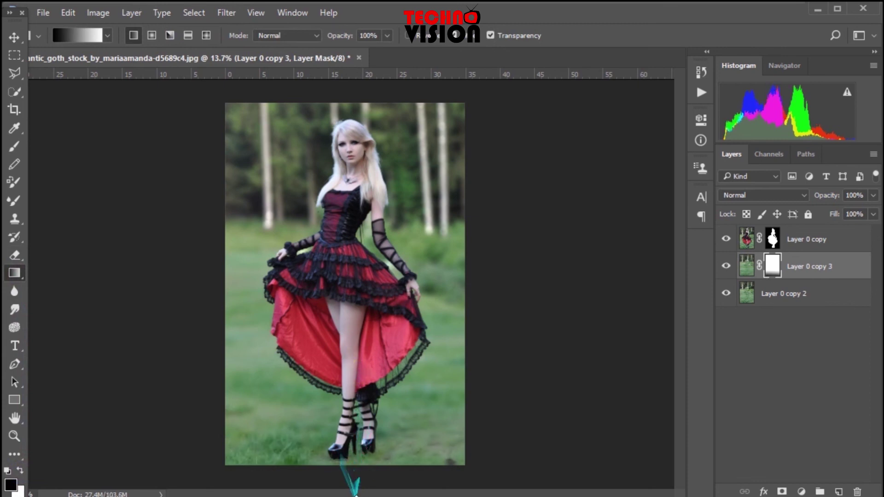
{"action": "left_click_drag", "start_coordinate": [353, 481], "coordinate": [349, 336]}
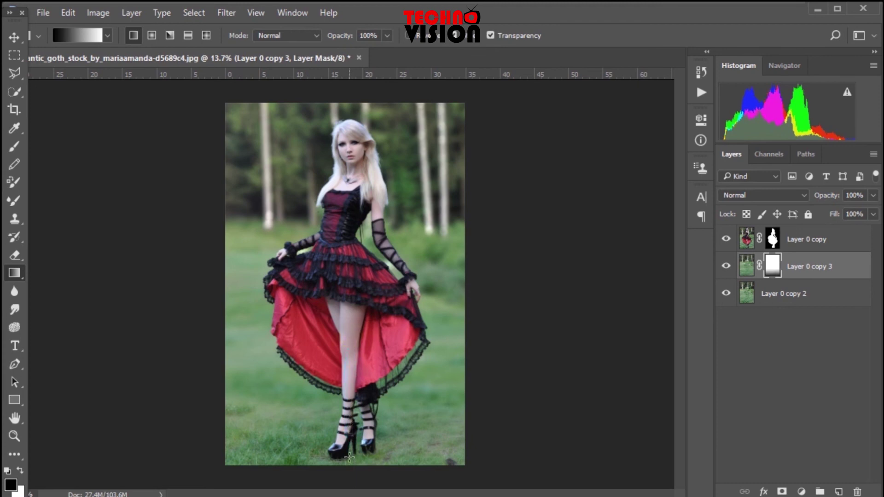
{"action": "left_click_drag", "start_coordinate": [345, 472], "coordinate": [342, 288]}
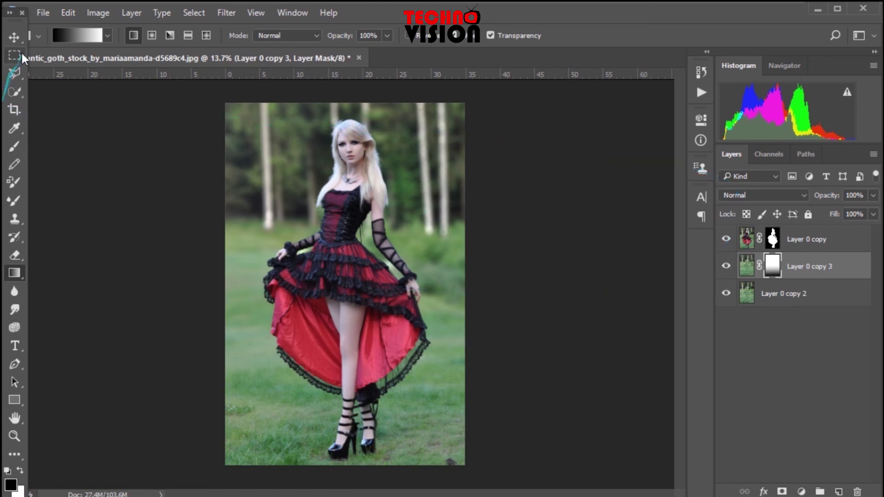
{"action": "left_click", "coordinate": [14, 41]}
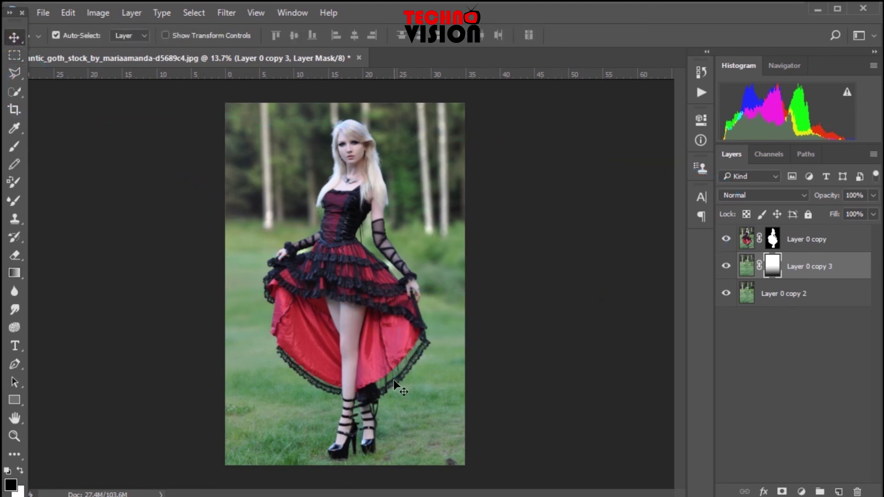
Step: Inspect the blurred background around the woman's skirt, hair and upper body close up
{"action": "scroll", "coordinate": [465, 371], "scroll_direction": "up", "scroll_amount": 5}
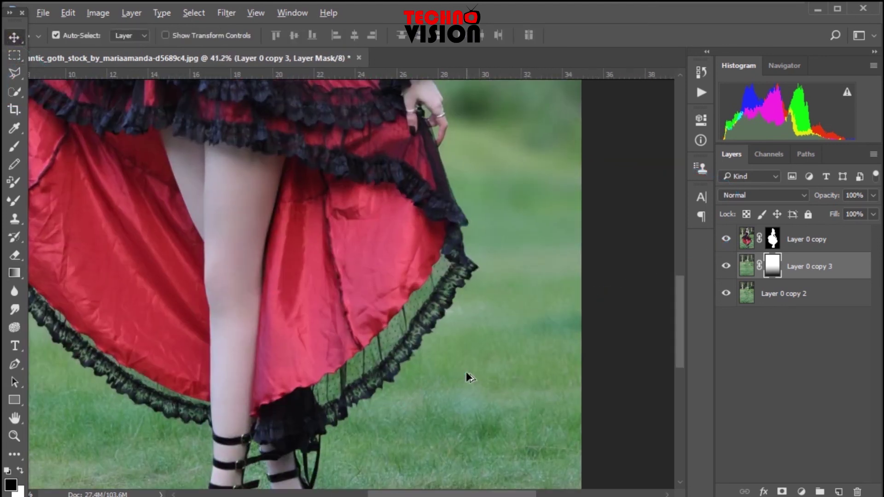
{"action": "scroll", "coordinate": [467, 376], "scroll_direction": "down", "scroll_amount": 5}
{"action": "scroll", "coordinate": [340, 164], "scroll_direction": "up", "scroll_amount": 2}
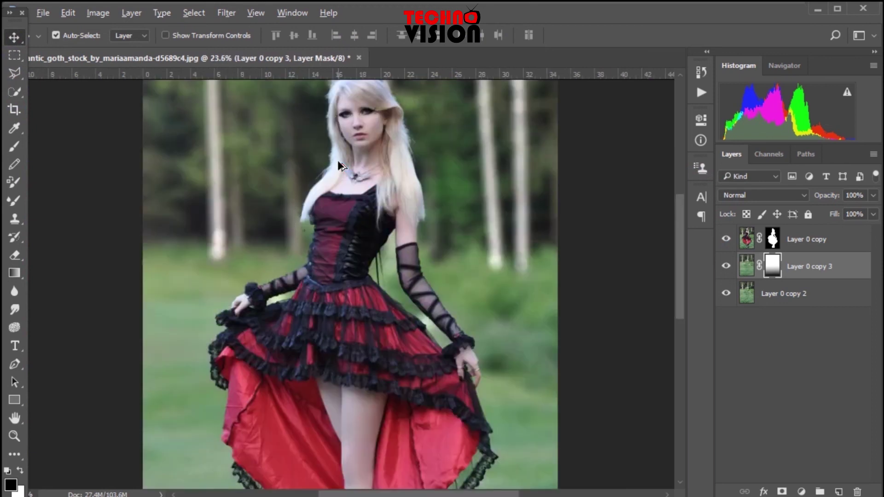
{"action": "scroll", "coordinate": [341, 160], "scroll_direction": "up", "scroll_amount": 2}
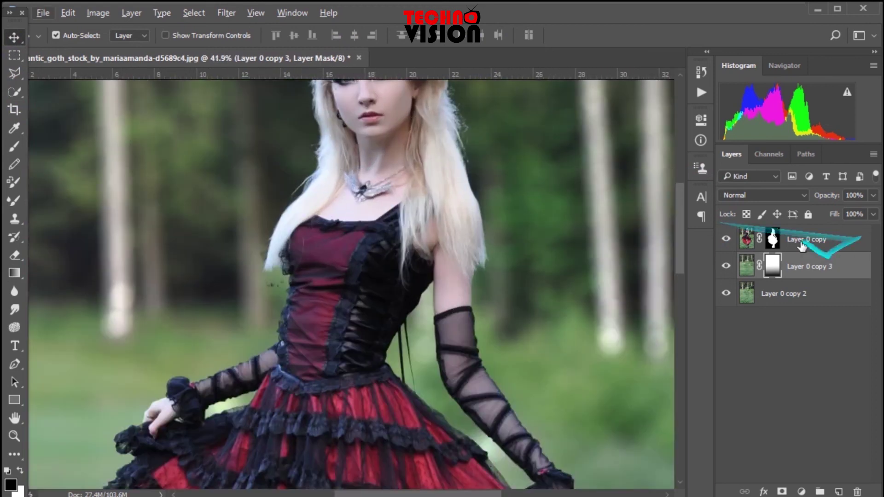